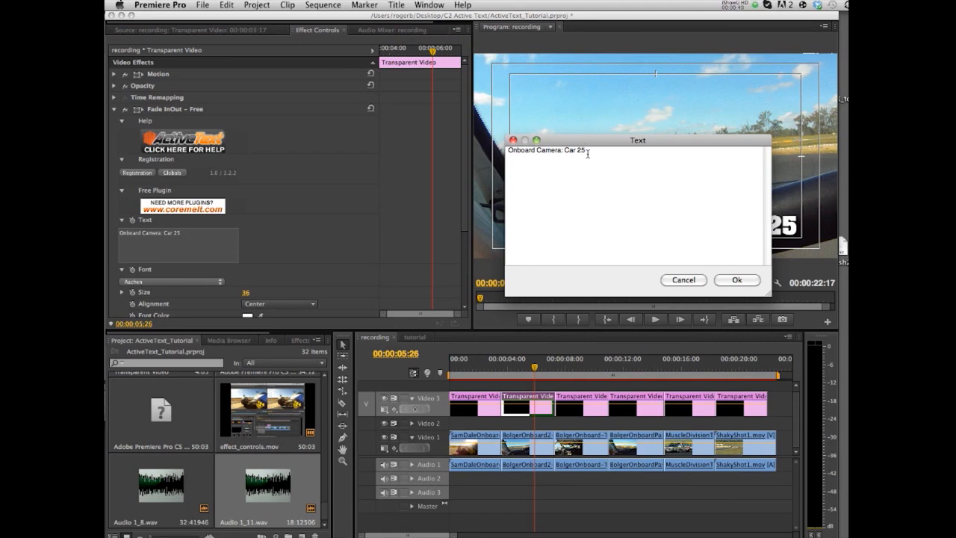
Accept the second title's text, change the third title's text to "Onboard Camera: Car 45", and move on to the fourth clip
click(736, 279)
click(582, 394)
double_click(586, 404)
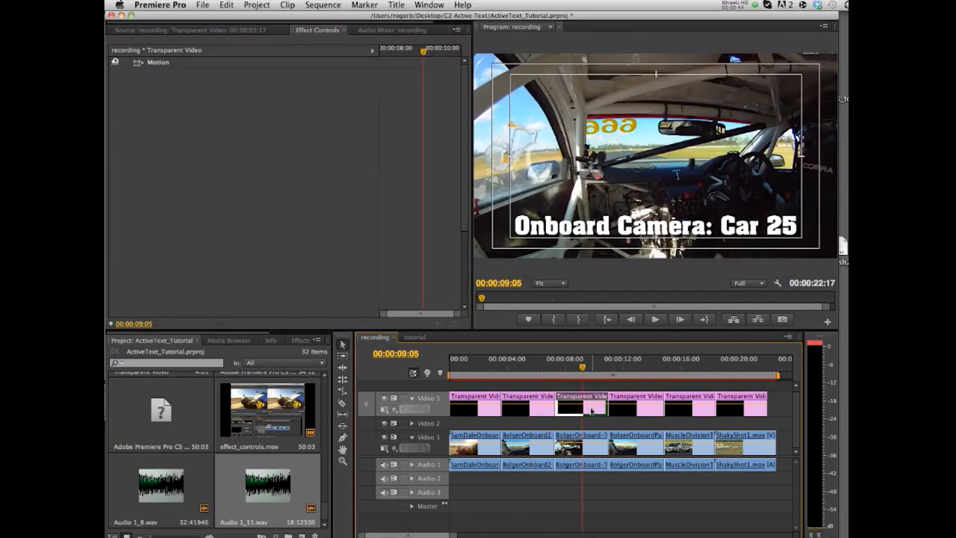
click(317, 33)
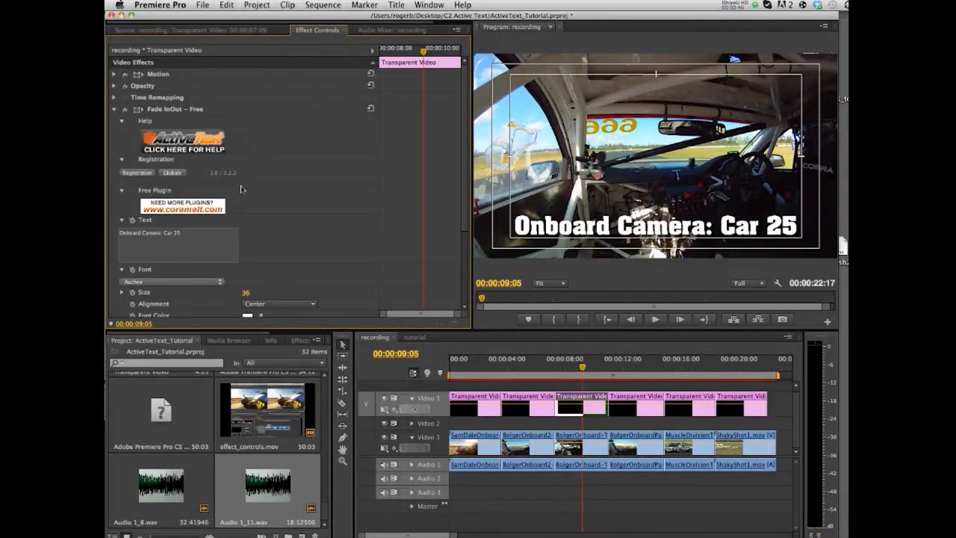
click(204, 247)
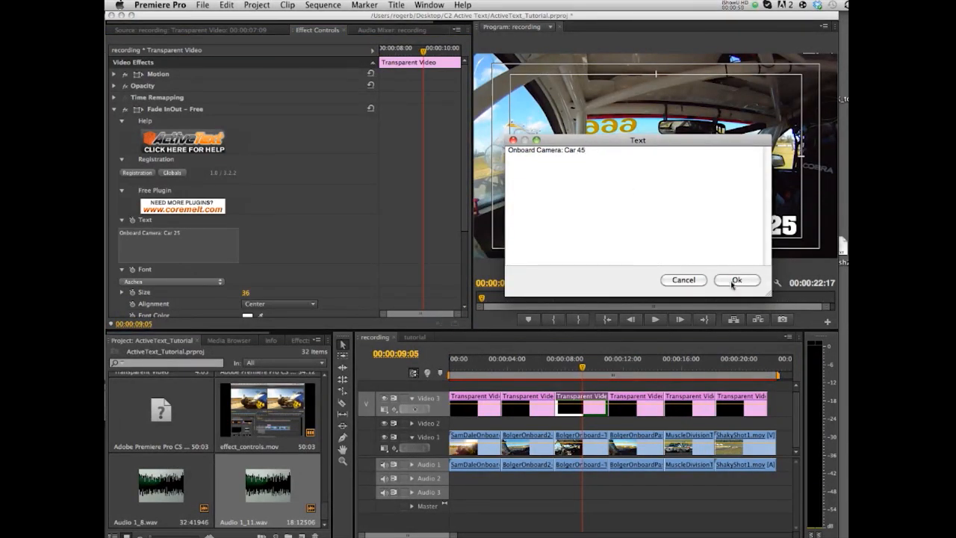
click(735, 280)
click(630, 369)
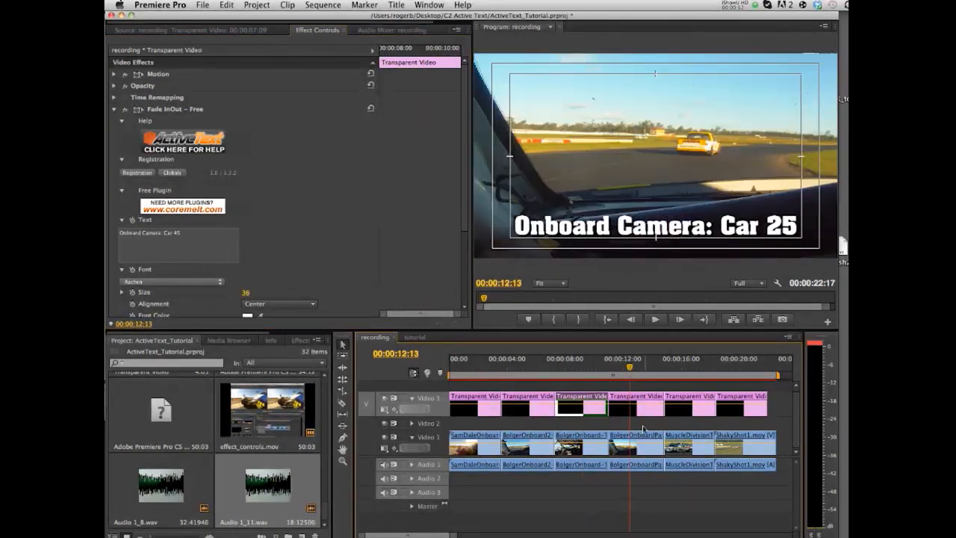
double_click(644, 446)
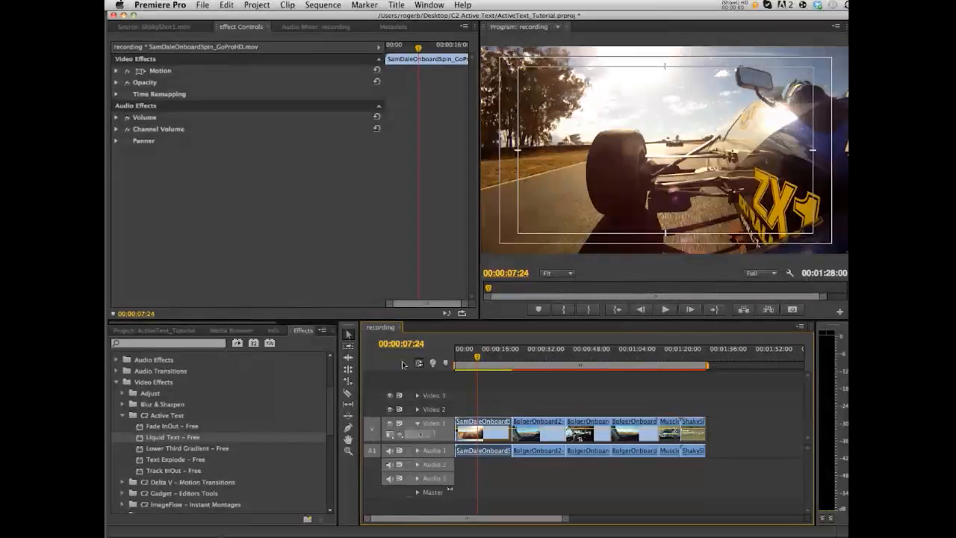
Try the Liquid Text – Free effect directly on the SamDaleOnboardSpin clip and remove it again
drag(148, 442, 483, 431)
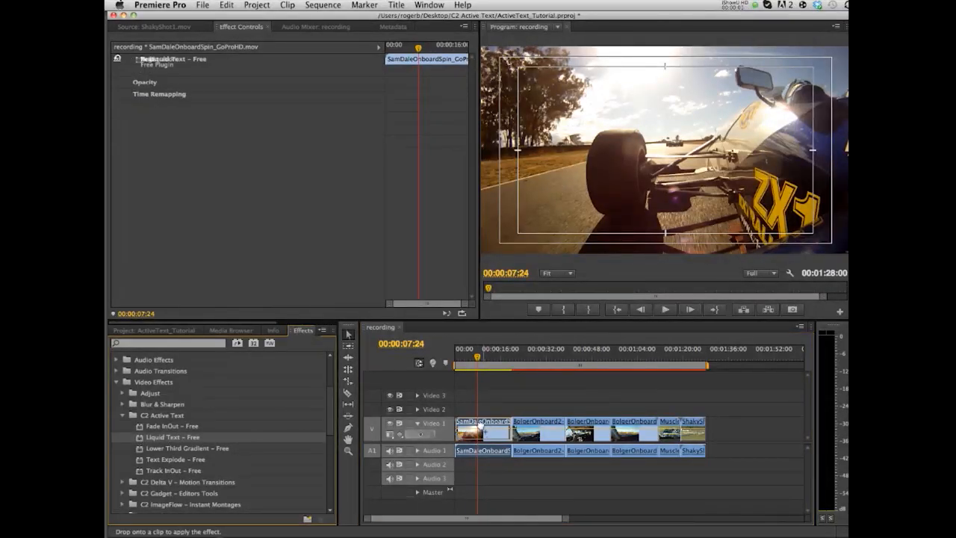
click(479, 360)
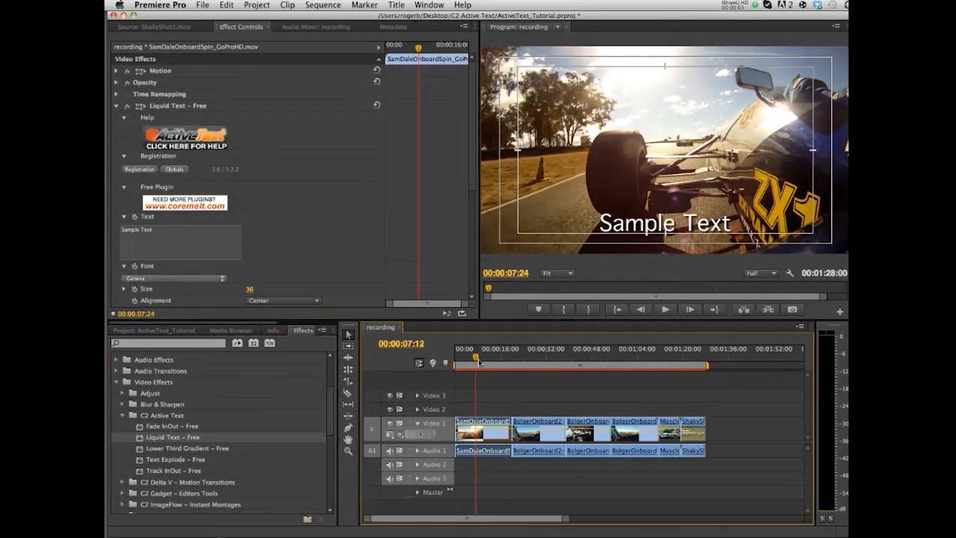
click(167, 108)
key(Delete)
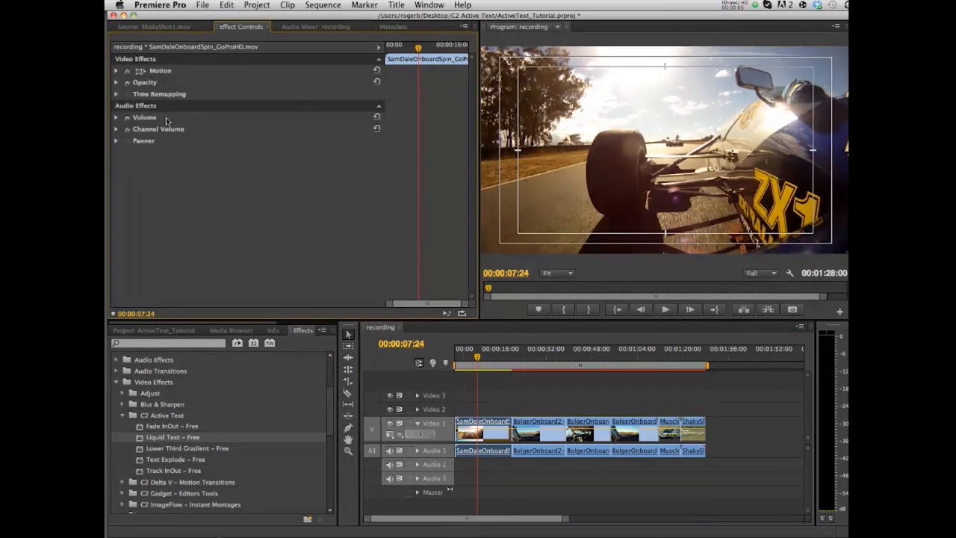
Create a 1280 × 720, 29.97 fps, square-pixel transparent video and place it on Video 2 above the first clip
click(202, 5)
mouse_move(263, 21)
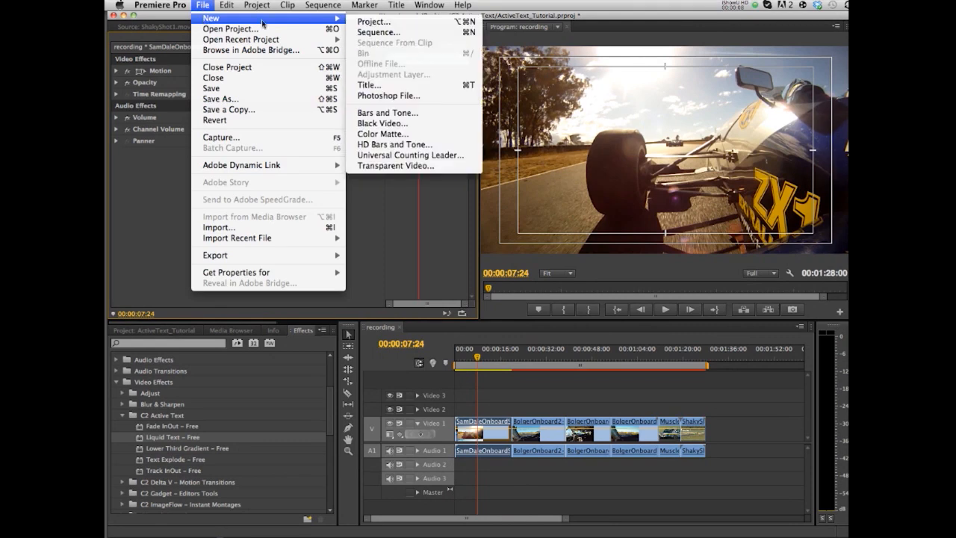
click(377, 167)
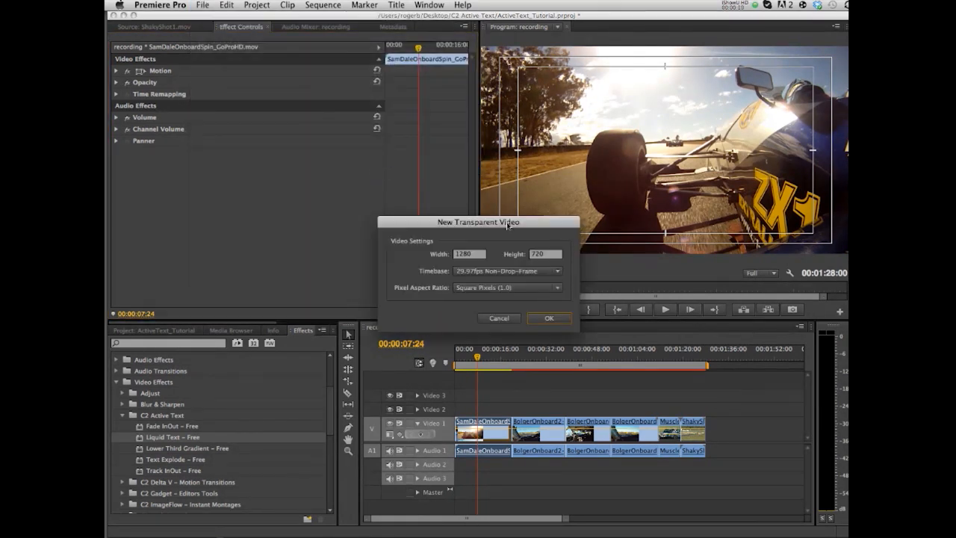
click(549, 319)
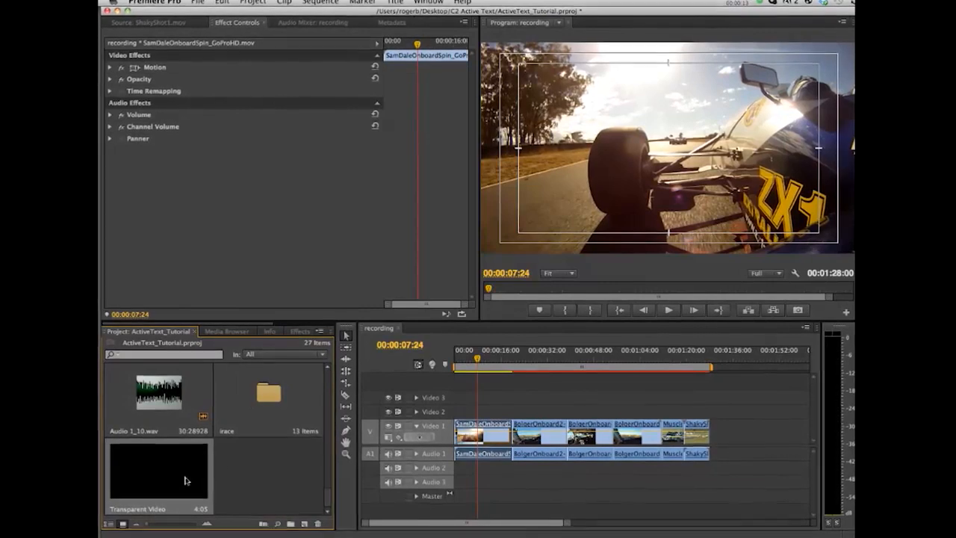
drag(186, 480, 508, 420)
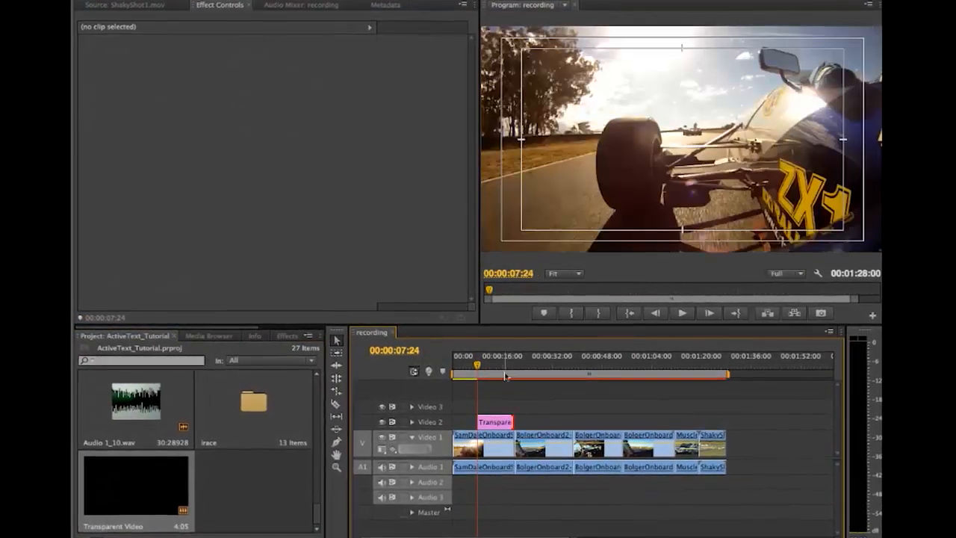
Apply the Fade InOut – Free effect to the transparent video clip and play back the title
click(493, 355)
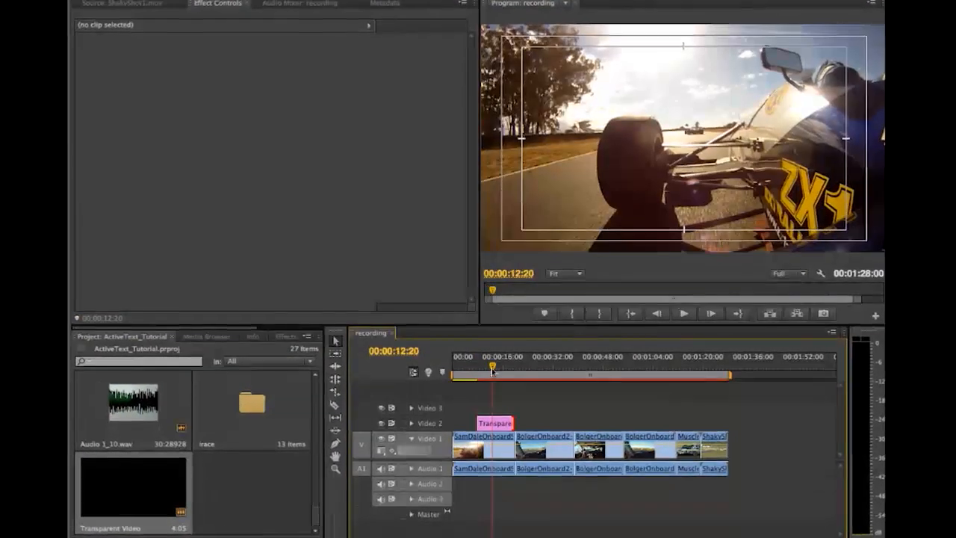
click(231, 336)
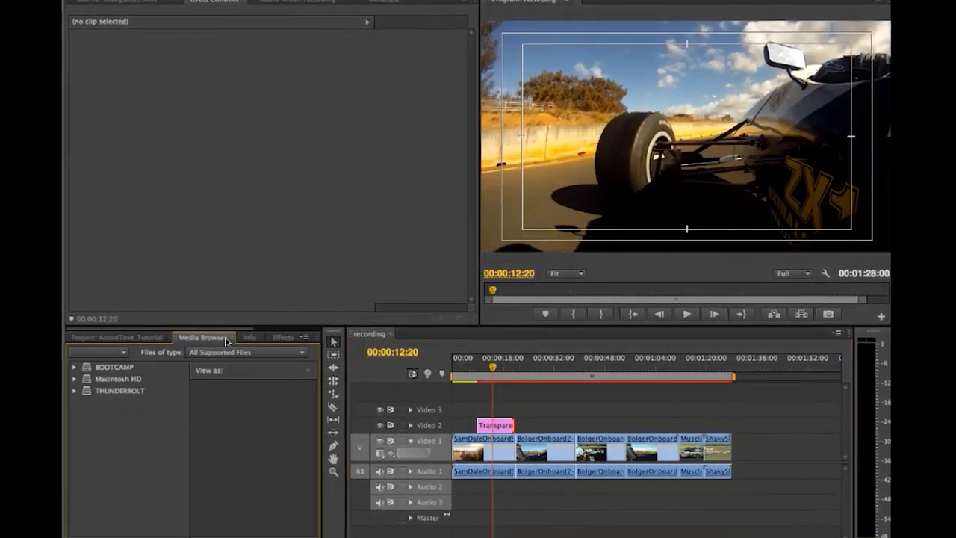
click(283, 336)
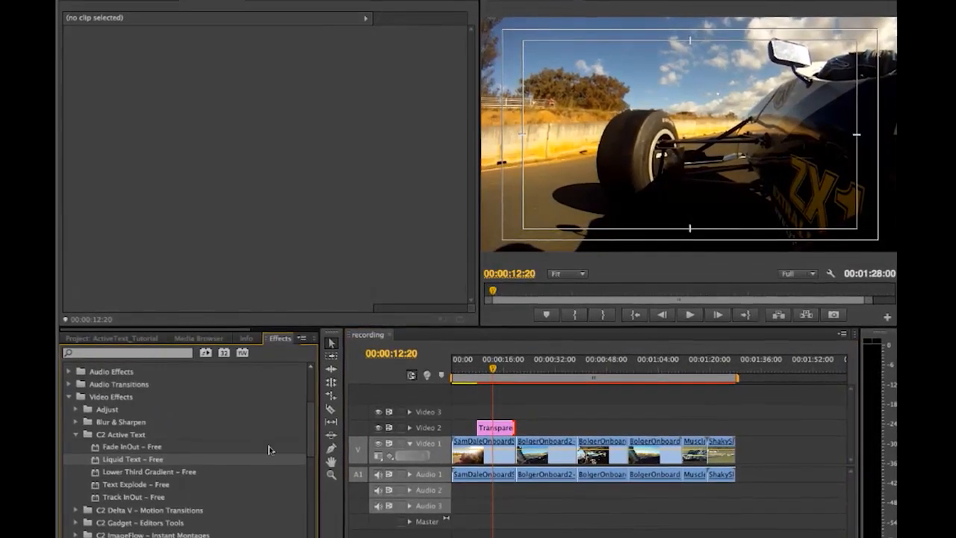
drag(222, 433, 496, 430)
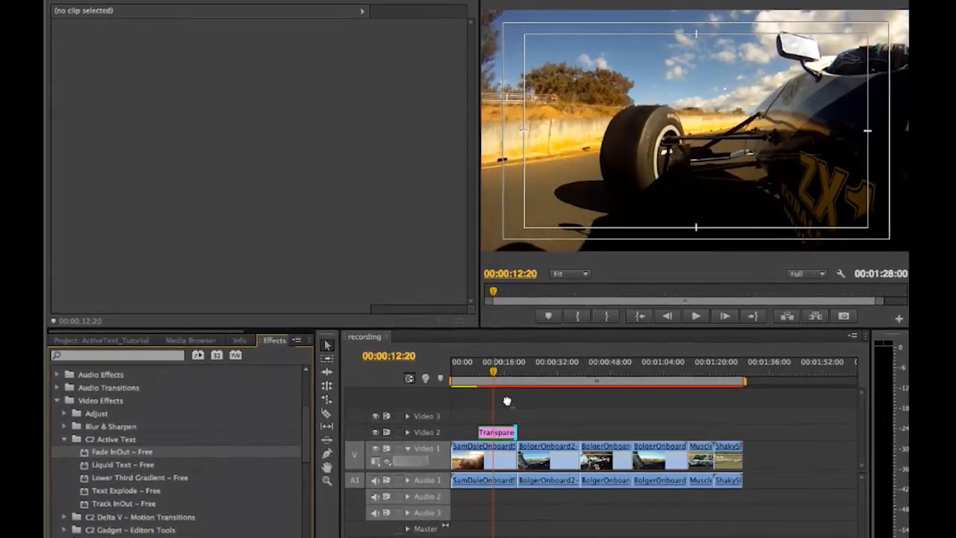
click(472, 373)
key(space)
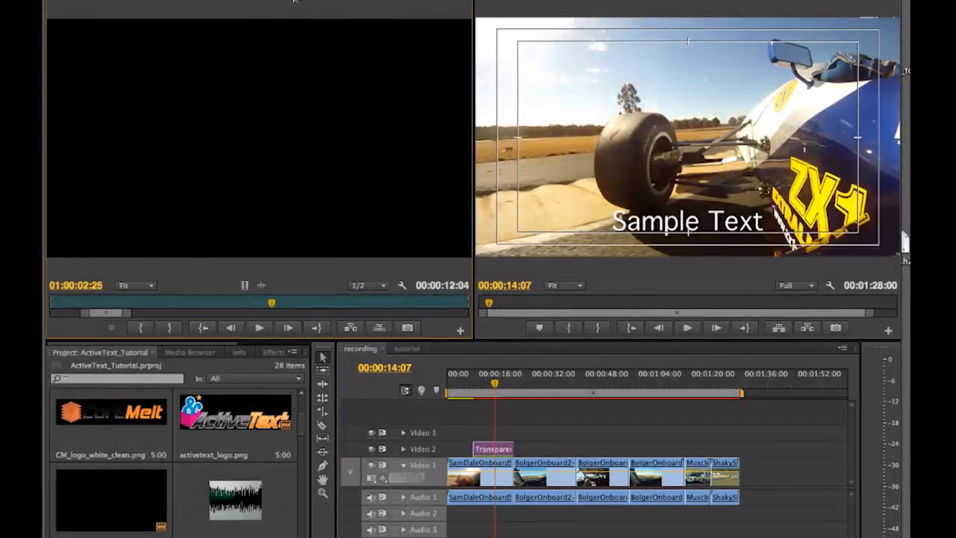
Replace the sample text in the Fade InOut effect with "Onboard Camera: Car 25"
click(294, 2)
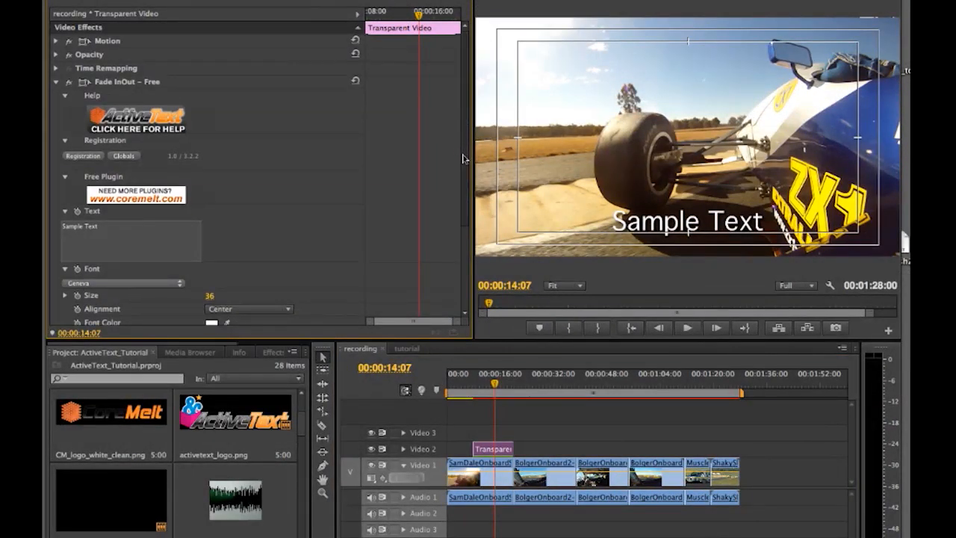
scroll(148, 190, down, 1)
click(115, 214)
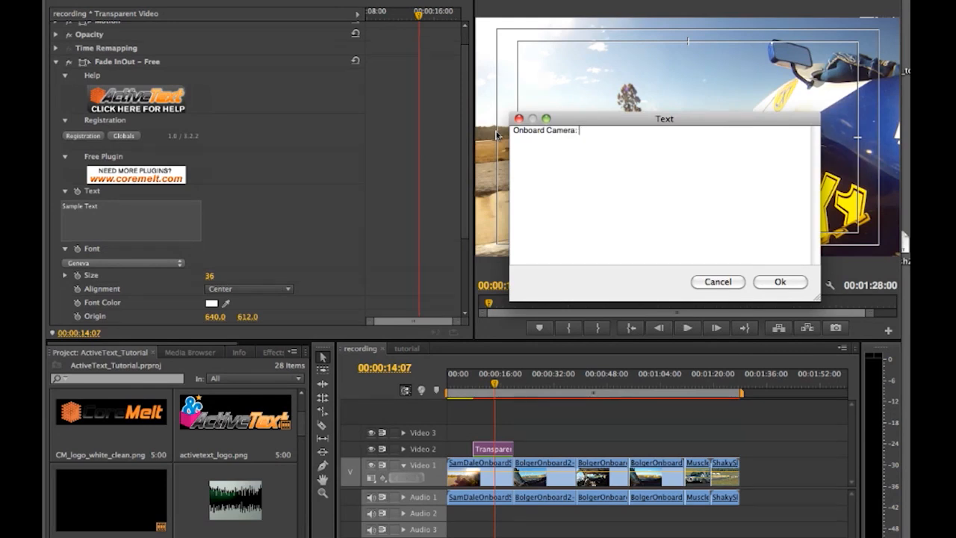
click(779, 283)
Change the title font to Aachen and shift the title clip slightly earlier on Video 2
click(491, 388)
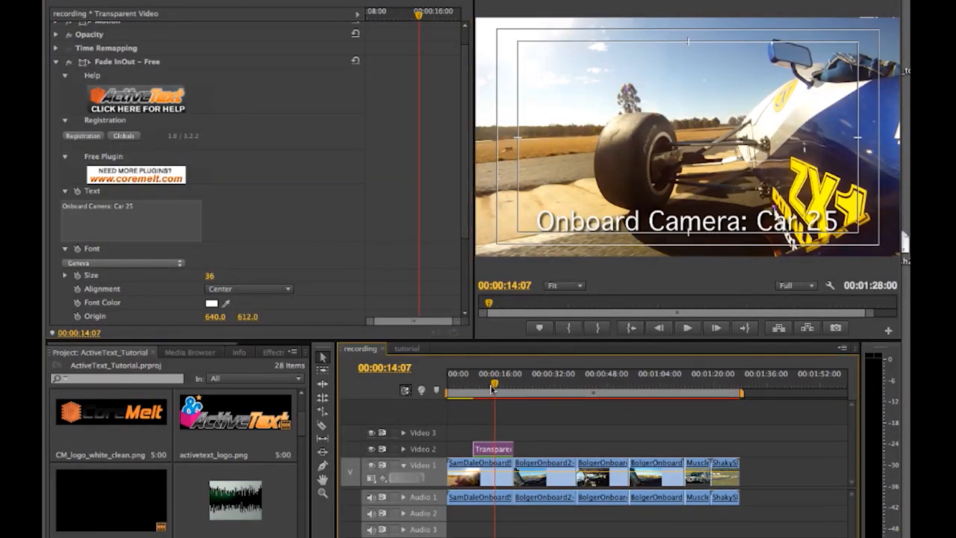
click(124, 264)
scroll(134, 261, up, 15)
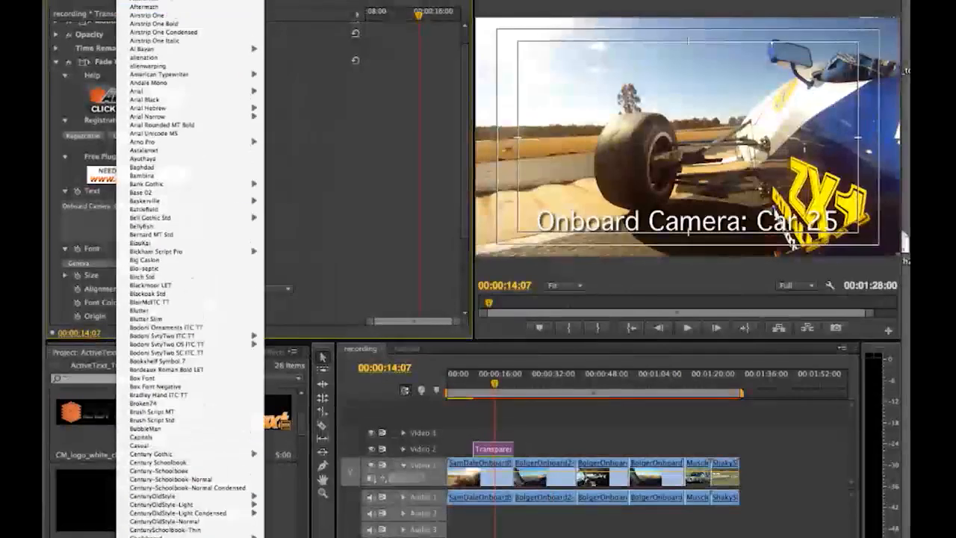
click(143, 2)
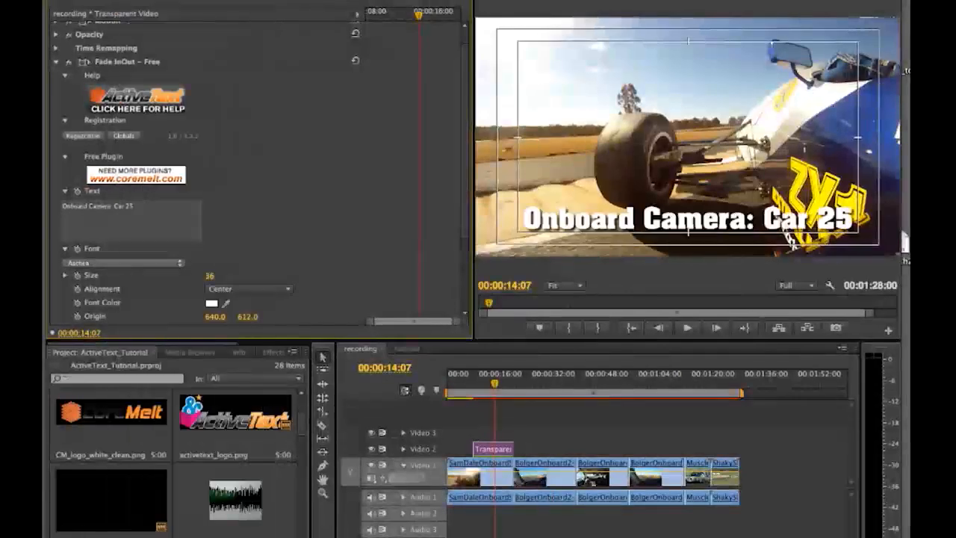
drag(486, 450, 475, 450)
click(479, 384)
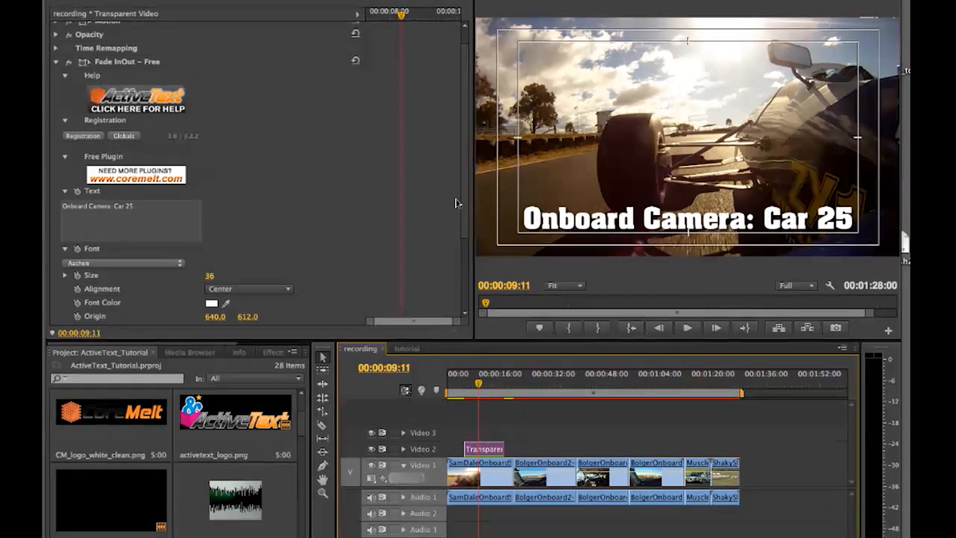
Set the title's fade In Time to 1.00, edit its Out Time, and play the sequence from near the start
drag(463, 210, 463, 278)
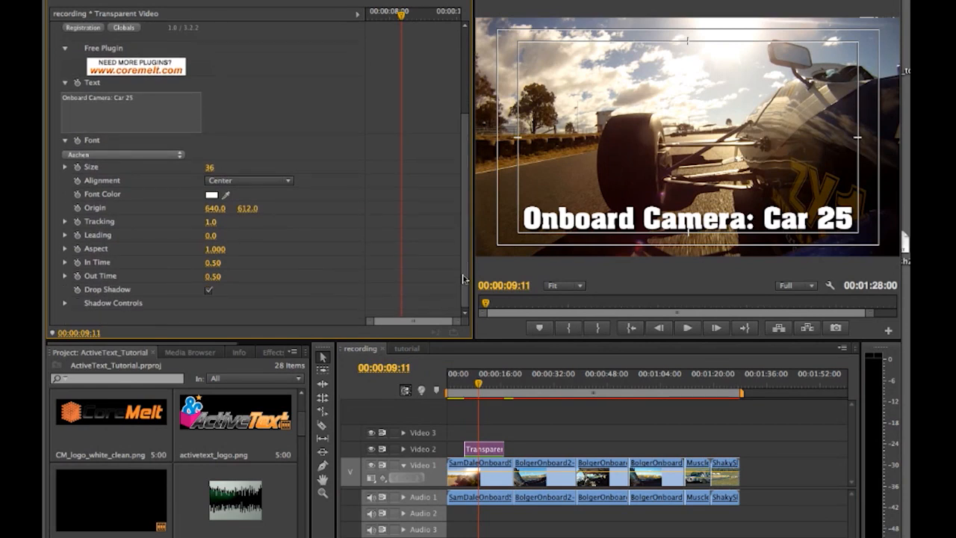
click(214, 263)
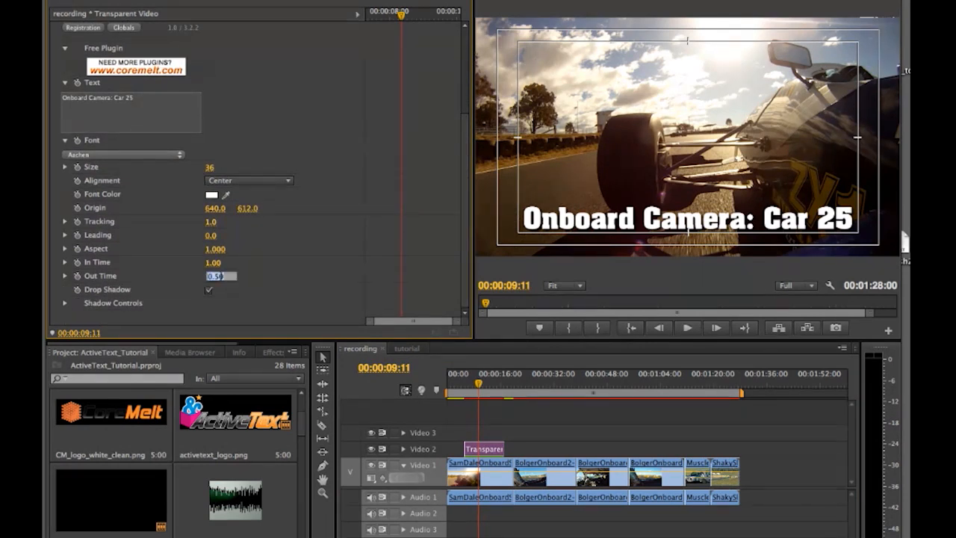
click(457, 392)
key(space)
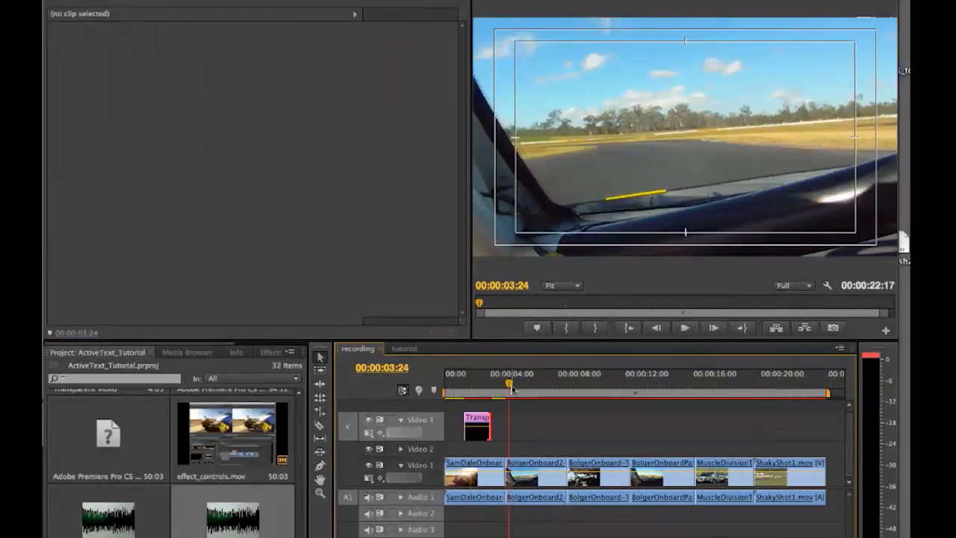
Stretch the title clip on Video 3 to span the whole first video clip, from 00:00:00:00 to 00:00:03:16
click(475, 424)
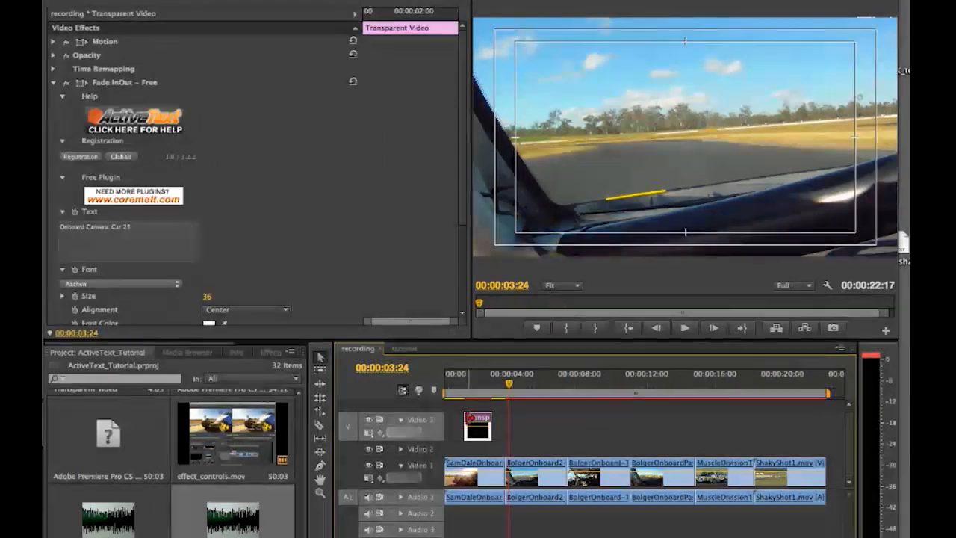
drag(465, 423, 483, 396)
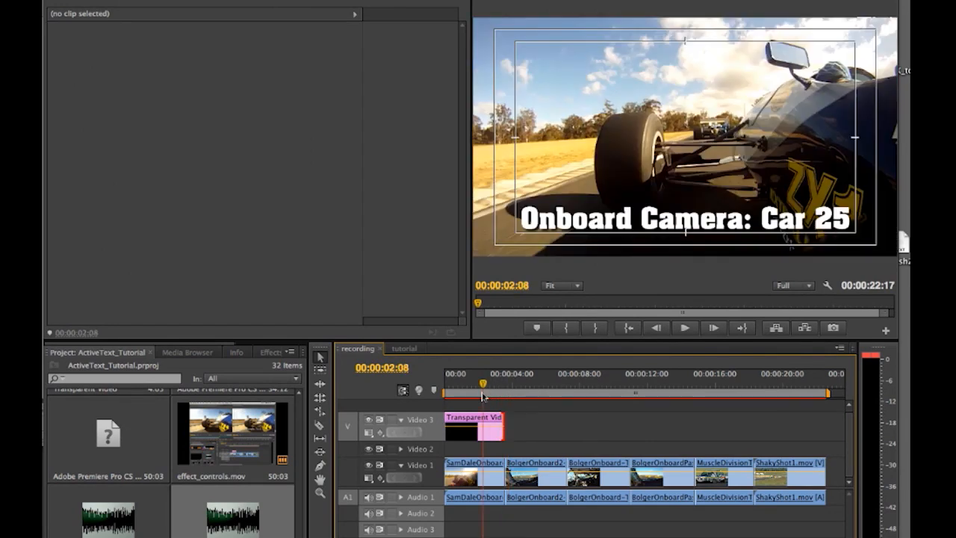
Copy the first title clip and paste it on Video 3 above the second and third video clips, at 00:00:03:17 and 00:00:07:09
click(479, 421)
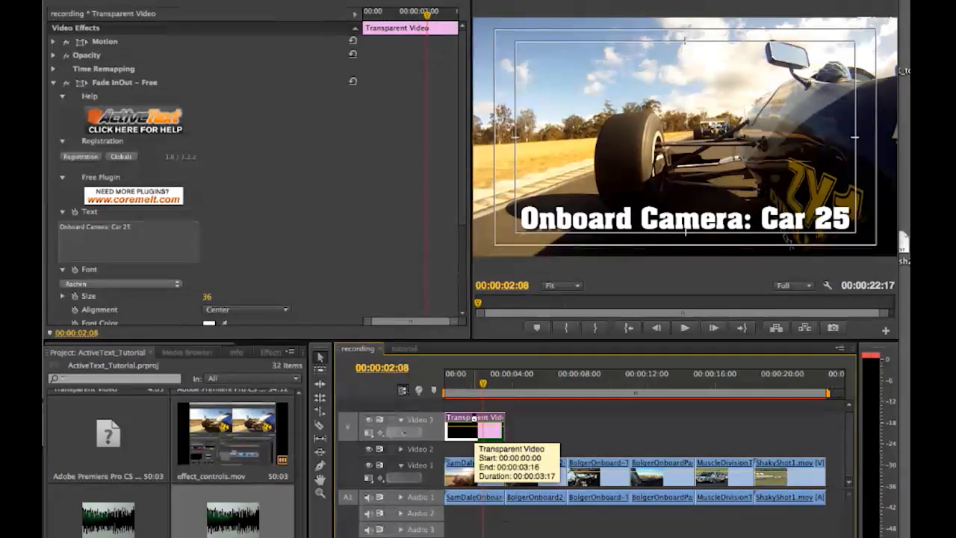
drag(514, 389, 505, 387)
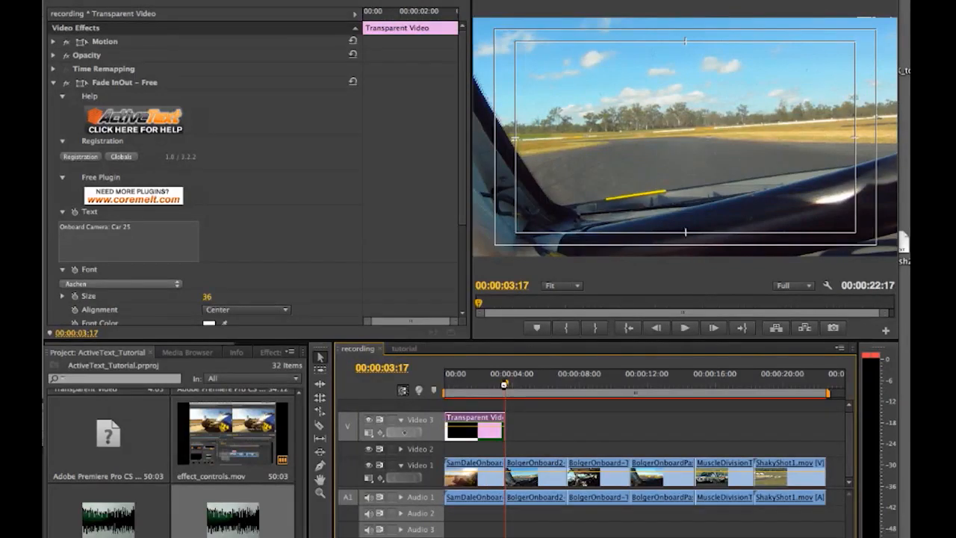
key(ctrl+v)
drag(560, 387, 560, 387)
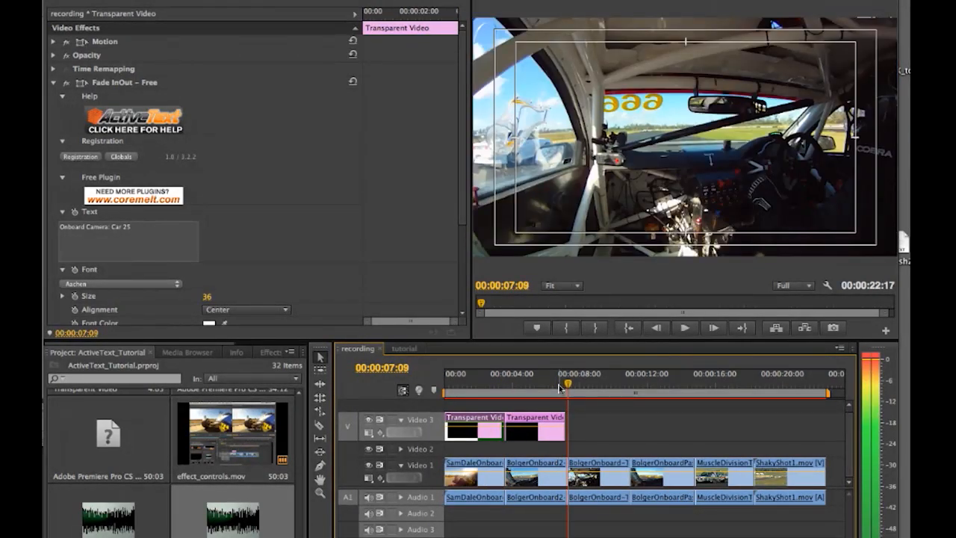
key(ctrl+v)
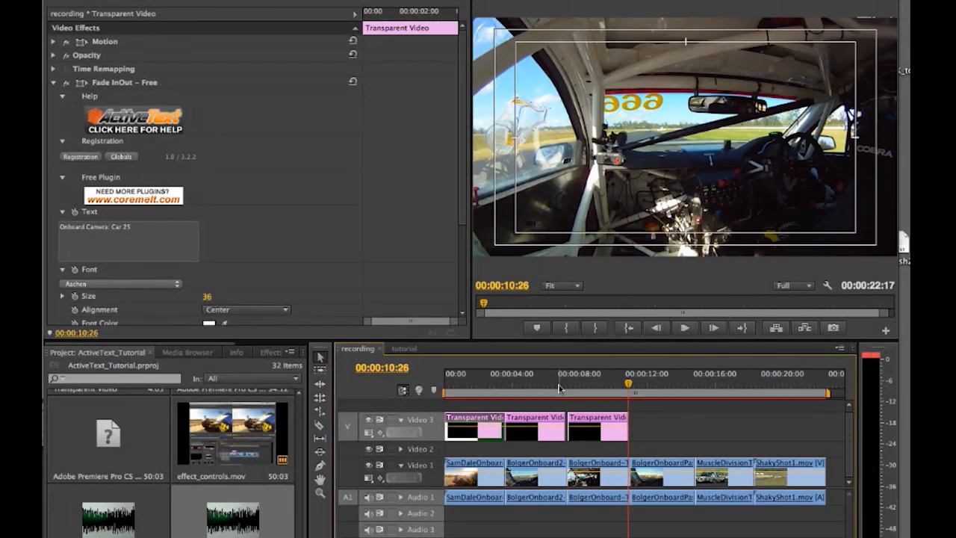
Paste further title copies on Video 3 above the fourth and fifth video clips, at 00:00:10:29 and 00:00:14:24
key(Right)
key(Right)
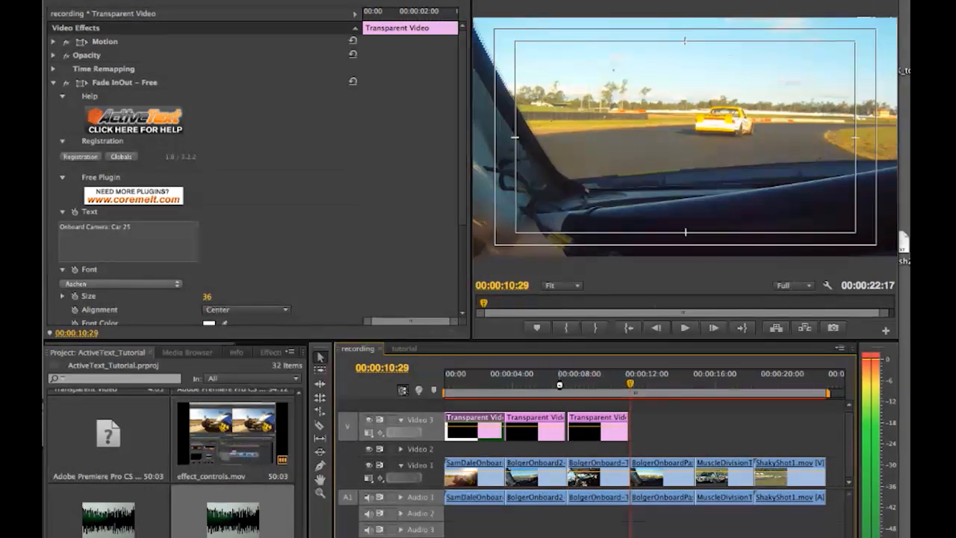
key(ctrl+v)
key(Right)
key(Right)
key(Right)
key(Right)
key(Right)
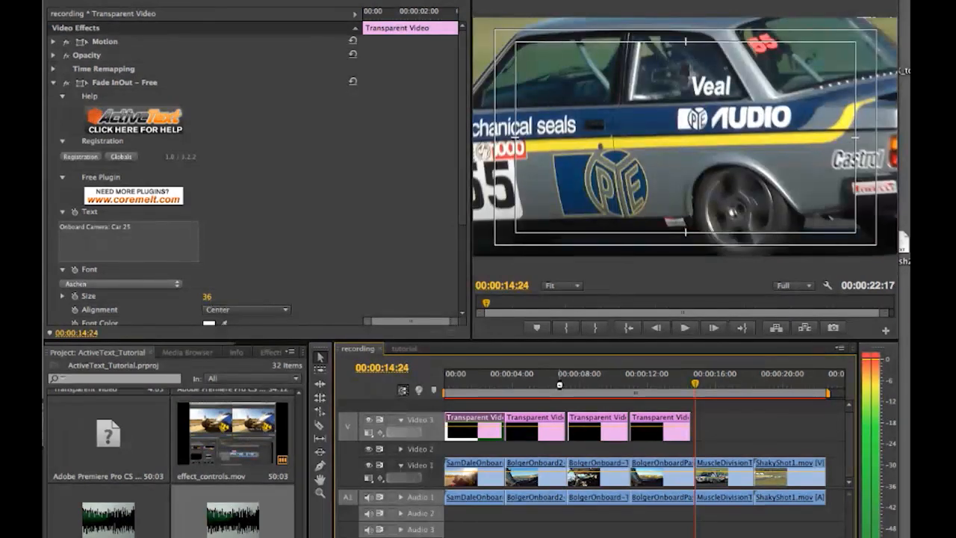
key(ctrl+v)
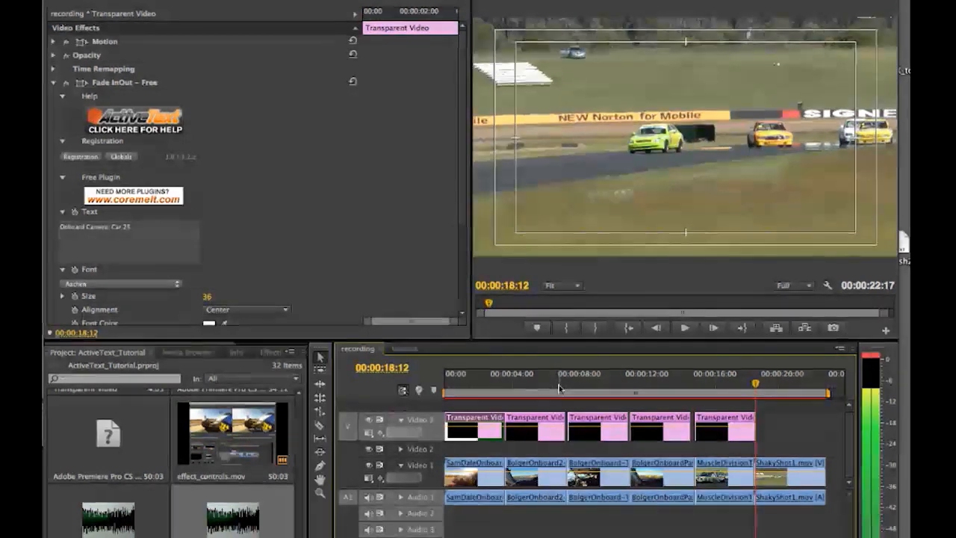
Paste a title copy on Video 3 at 00:00:18:12 and extend the preceding title clips' ends to close the gaps between them
key(ctrl+v)
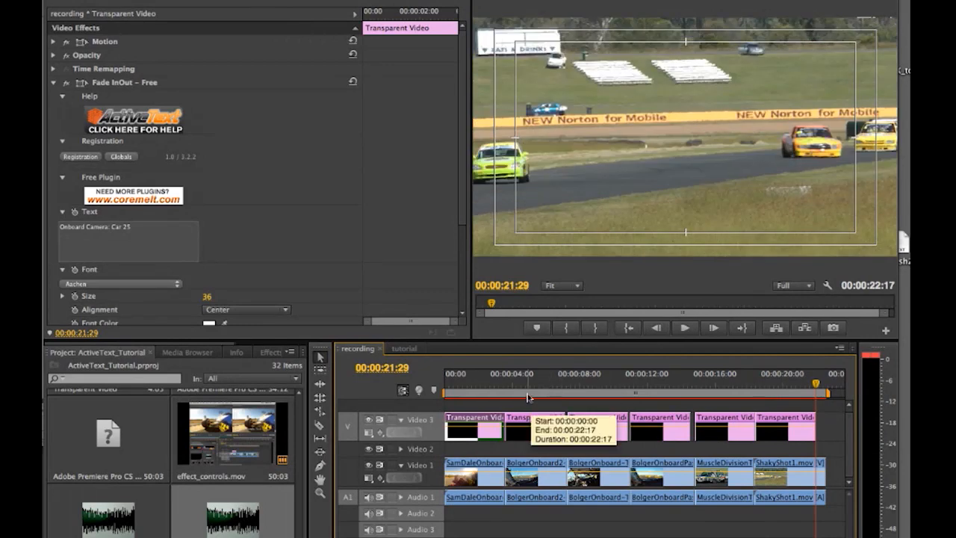
click(527, 388)
drag(559, 418, 562, 420)
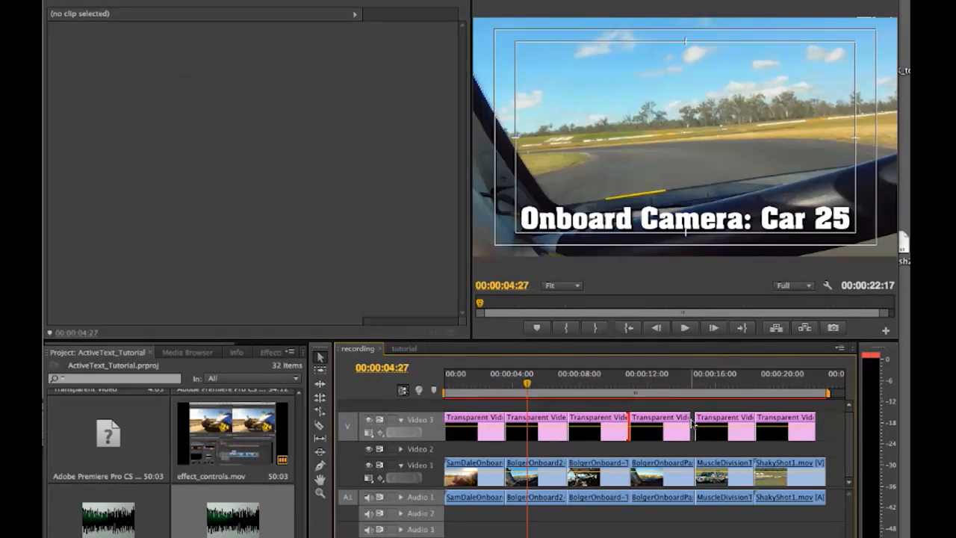
drag(681, 418, 693, 418)
Change the second title's text to "Onboard Camera: Car 32"
click(543, 388)
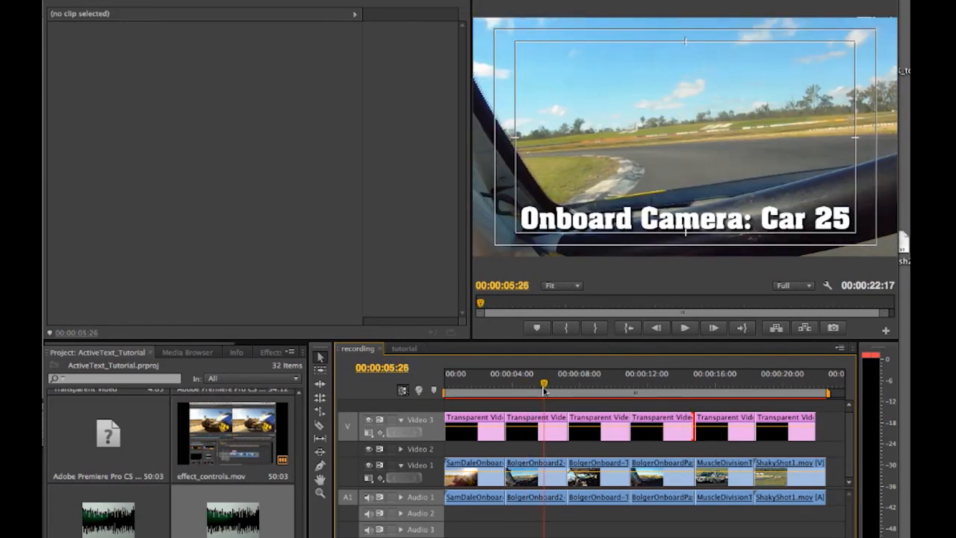
double_click(535, 433)
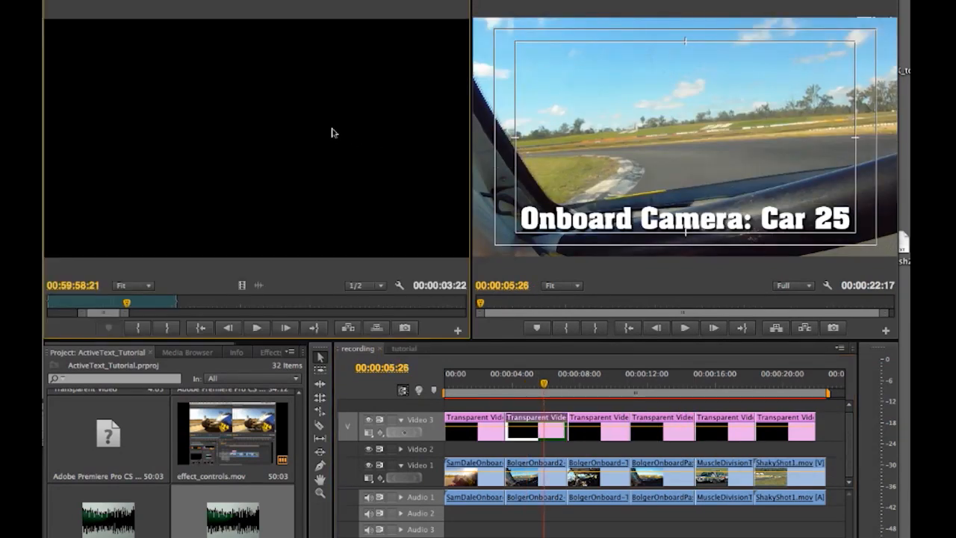
click(303, 1)
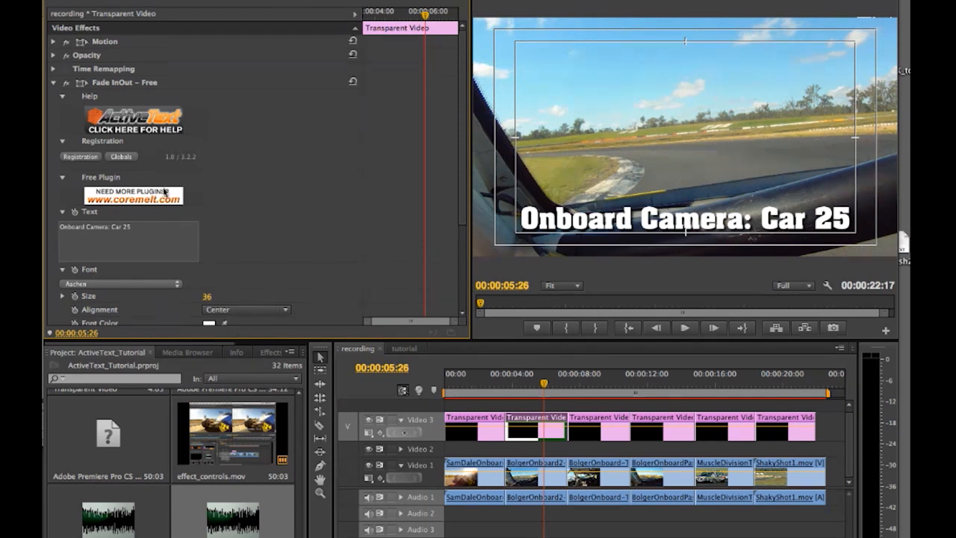
click(137, 233)
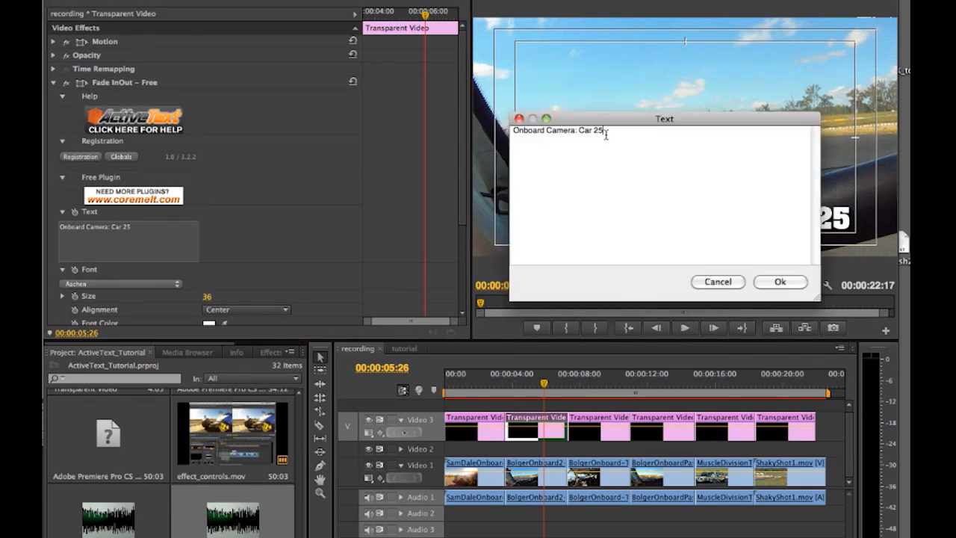
click(777, 283)
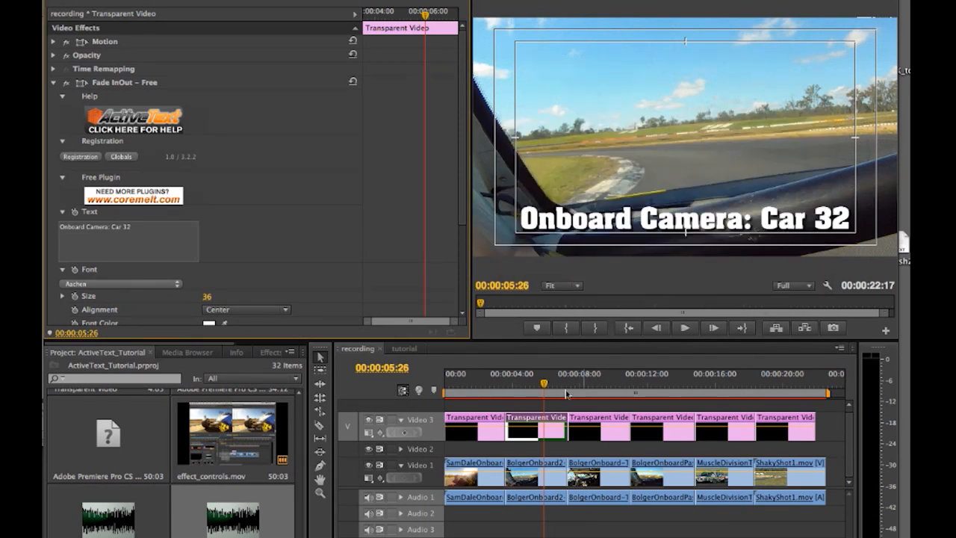
Change the third title's text to "Onboard Camera: Car 45"
click(599, 383)
double_click(611, 435)
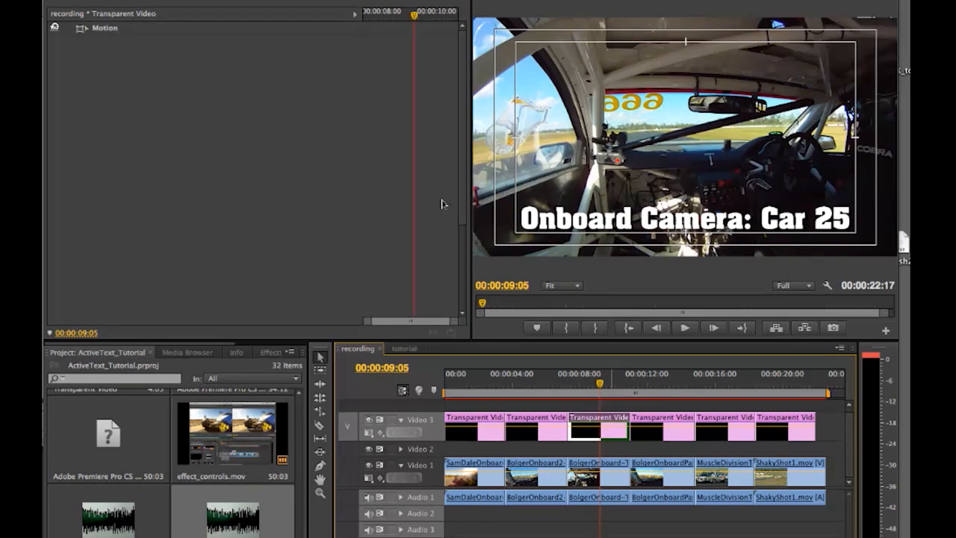
click(292, 2)
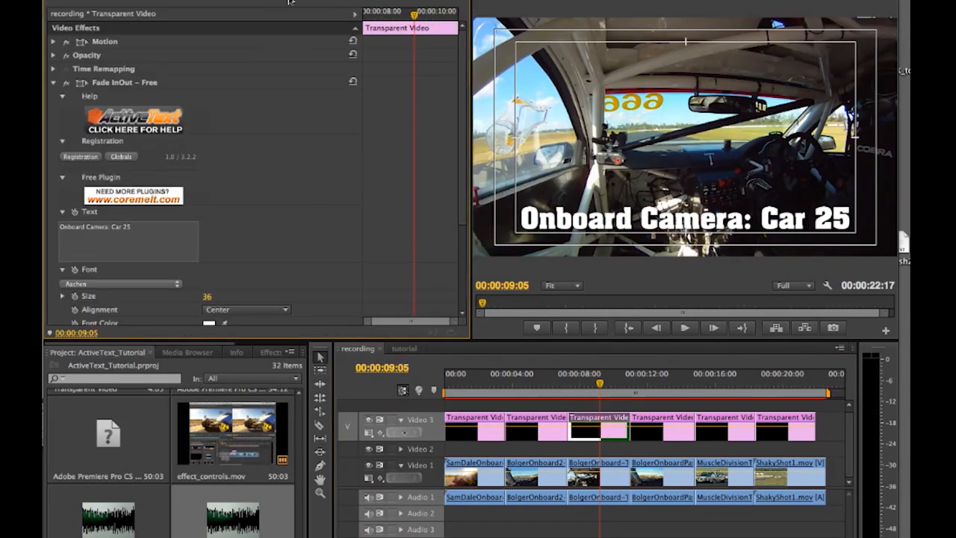
click(157, 242)
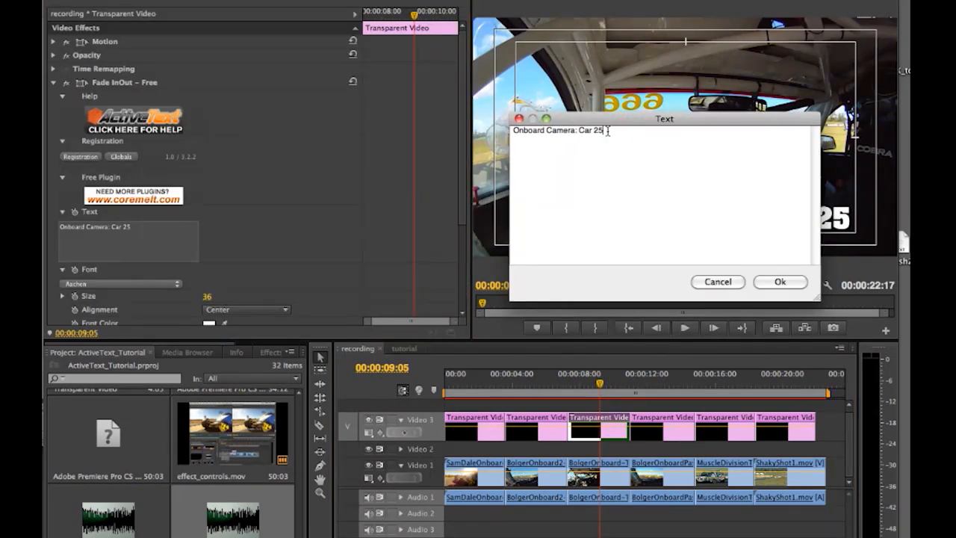
click(779, 282)
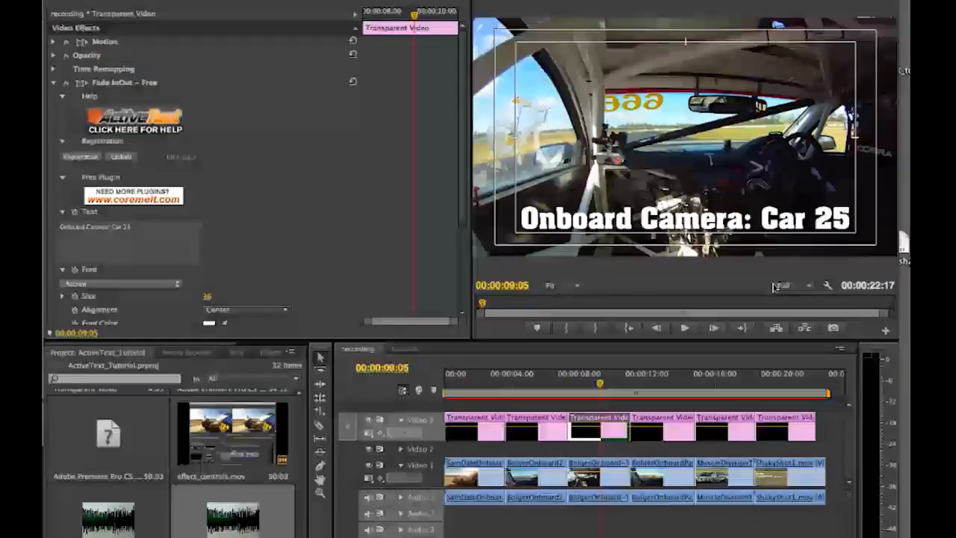
Change the fourth title's text to "Onboard Camera: Car 38"
click(655, 379)
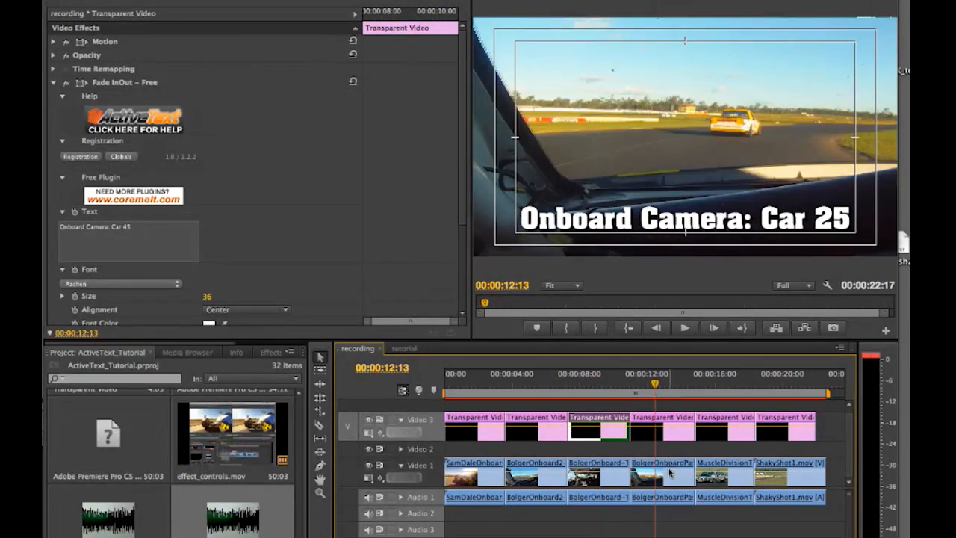
double_click(669, 472)
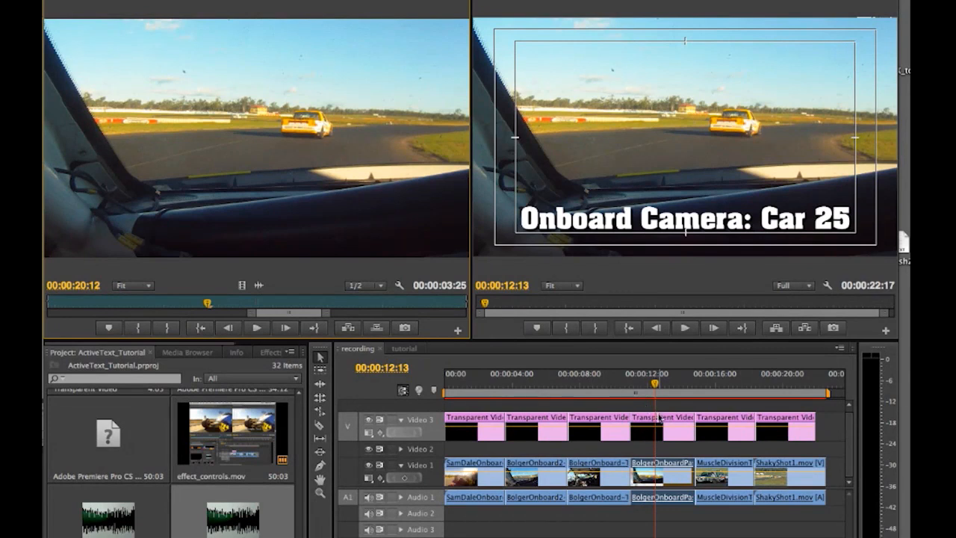
double_click(669, 433)
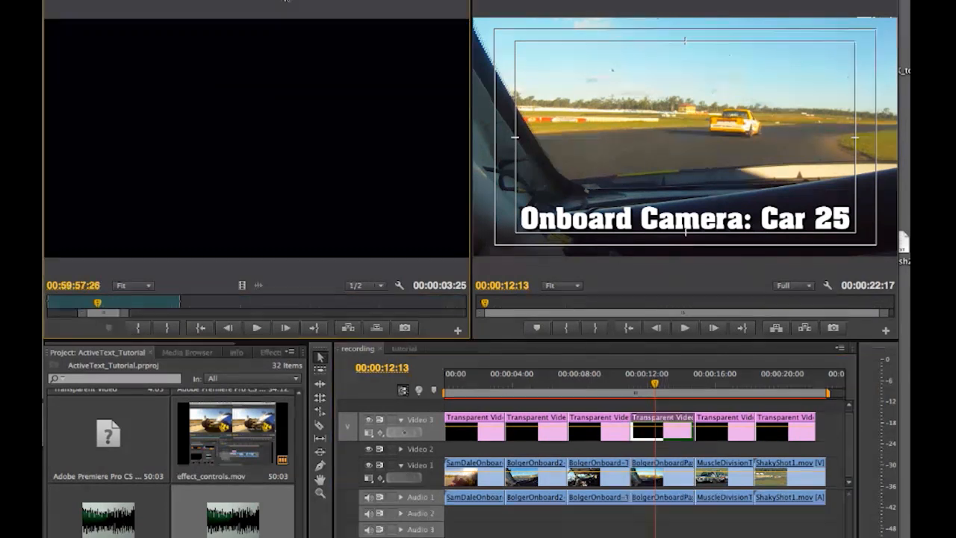
click(293, 13)
click(154, 230)
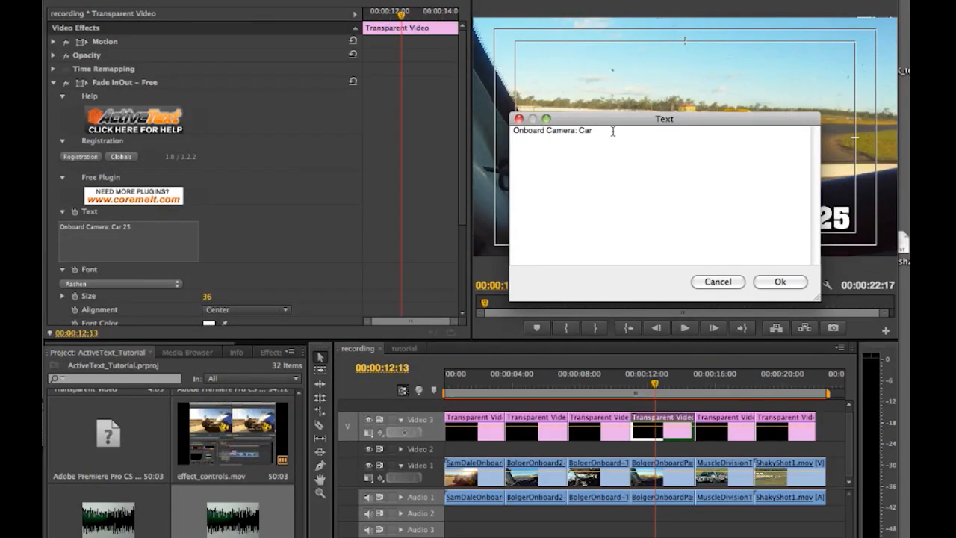
click(779, 283)
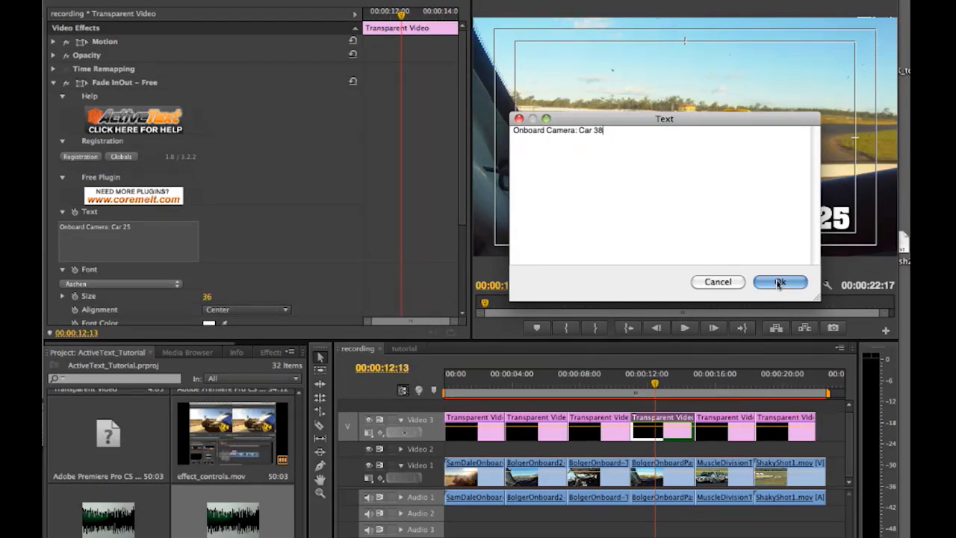
Play the recording sequence from the beginning to check the titles over the onboard clips
click(721, 381)
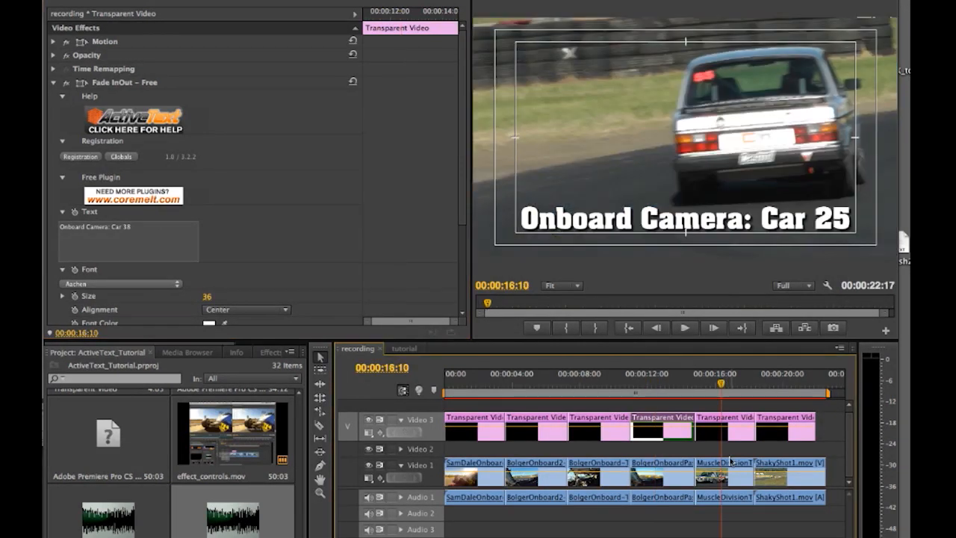
key(Home)
key(space)
key(Home)
key(space)
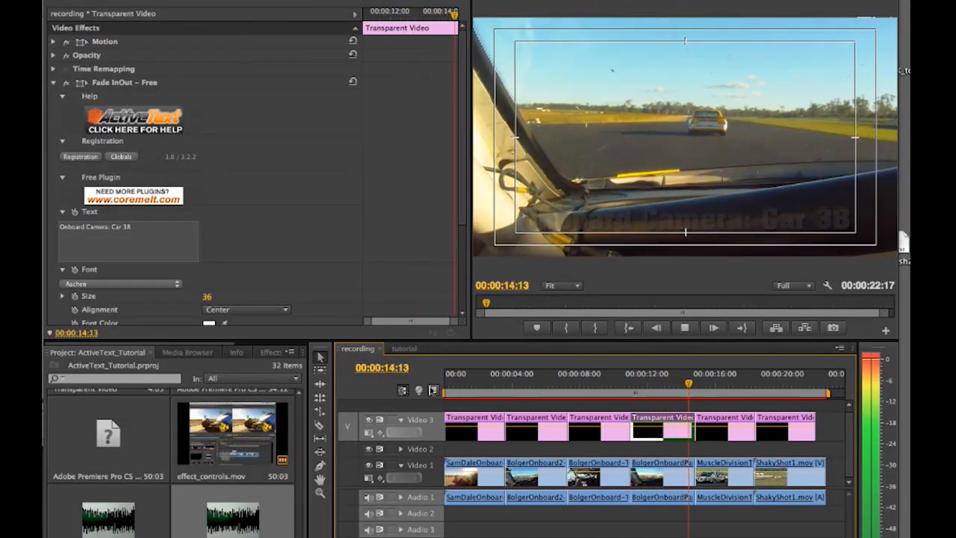
key(space)
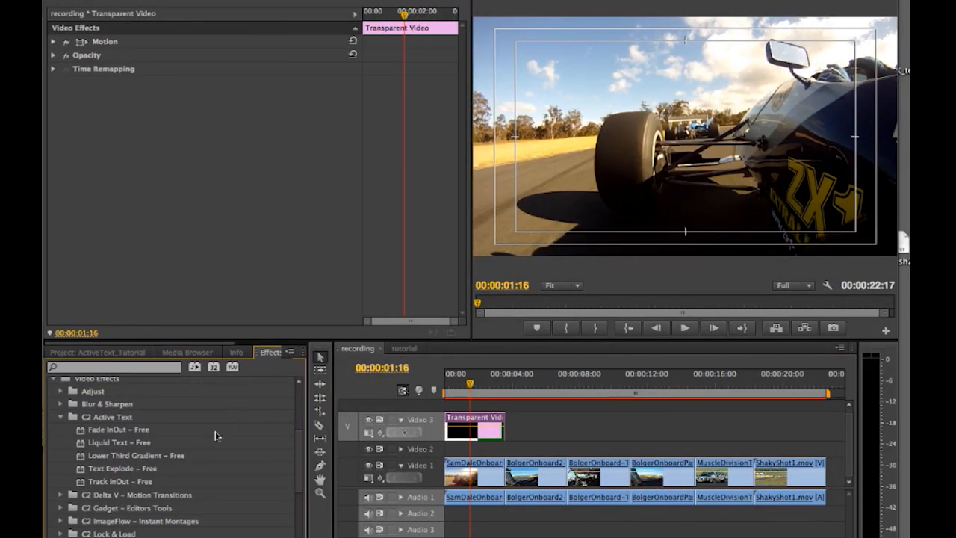
Try the Lower Third Gradient – Free effect on the Video 3 transparent clip, preview it at 00:00:02:21, and remove it
drag(149, 456, 382, 440)
drag(471, 421, 472, 420)
drag(471, 385, 490, 387)
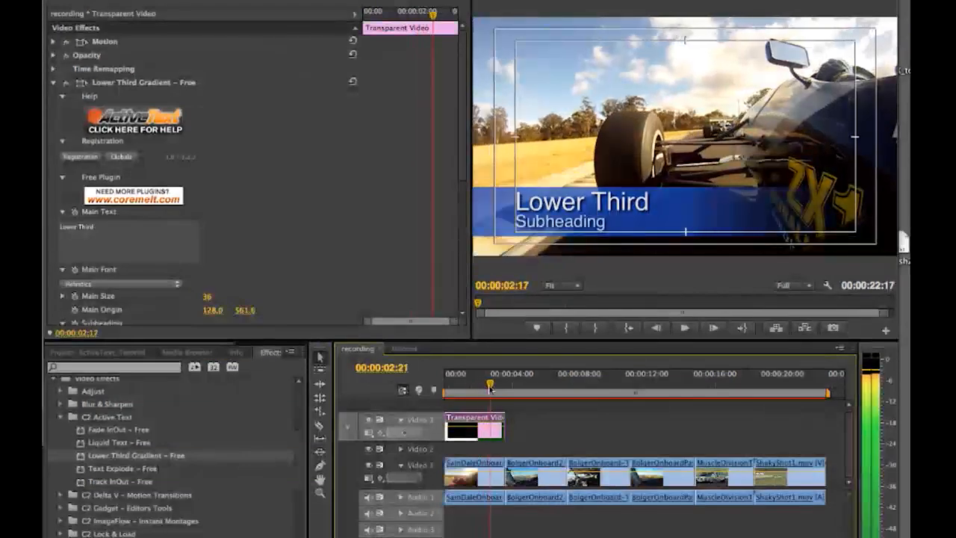
click(147, 83)
key(Delete)
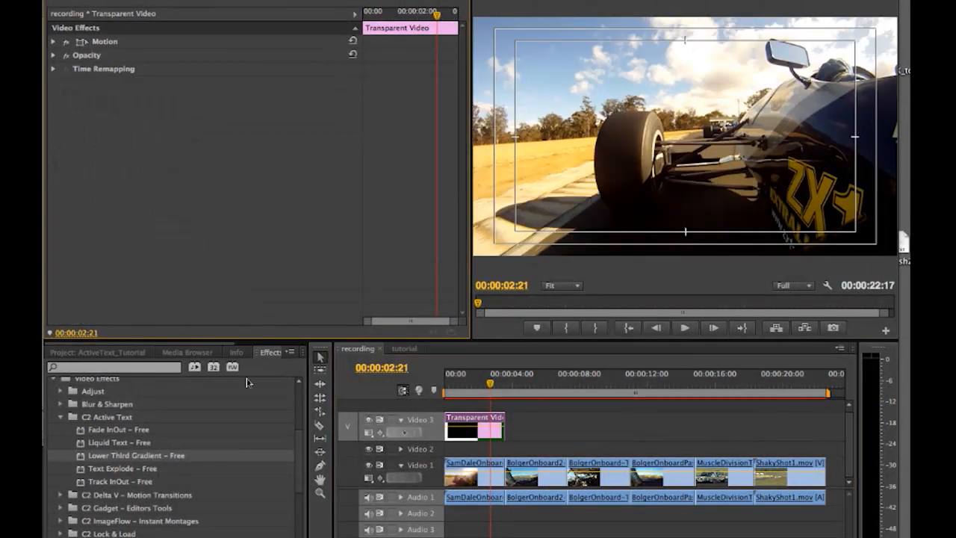
Try the C2 ActiveText preset Lower Third Right Side on the transparent video clip, preview it, and remove the effect
drag(298, 450, 298, 407)
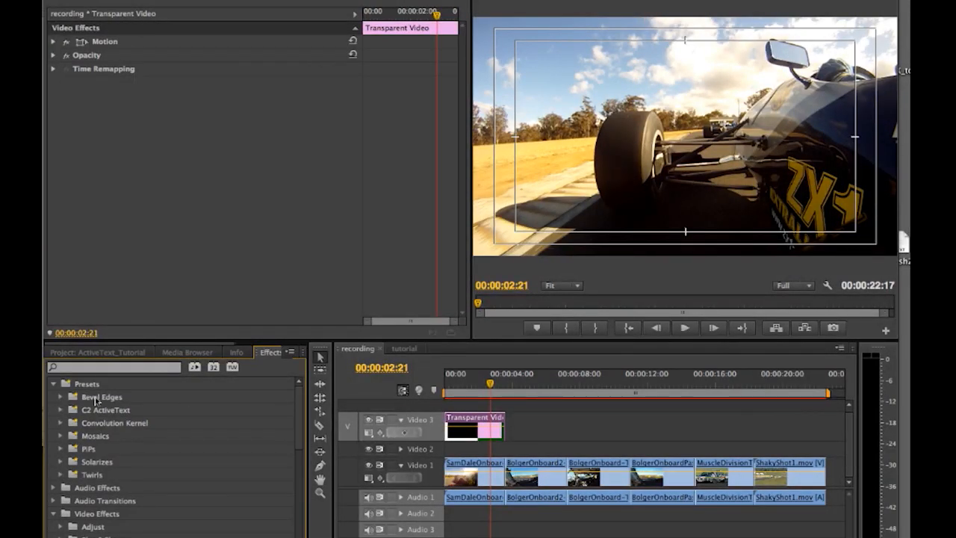
click(60, 410)
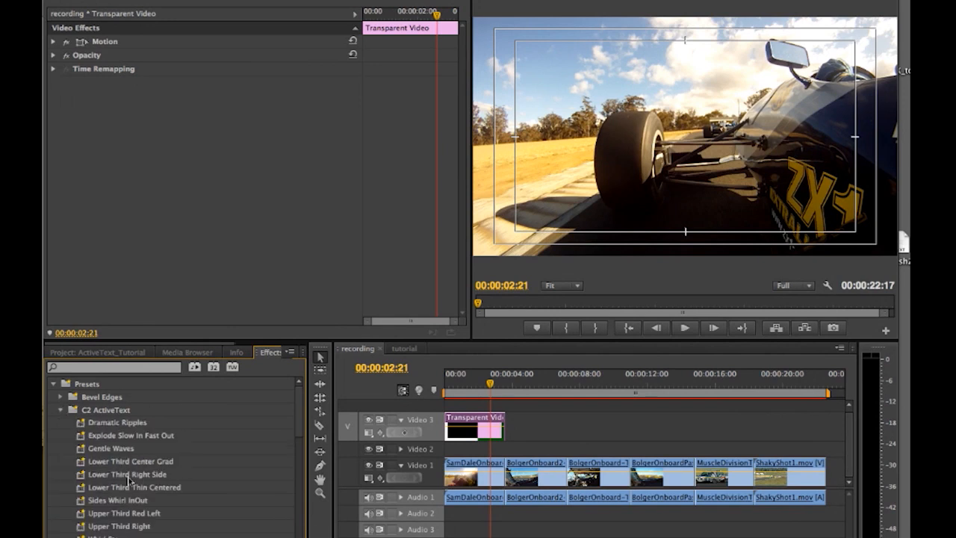
drag(126, 475, 211, 468)
drag(404, 431, 474, 425)
click(490, 384)
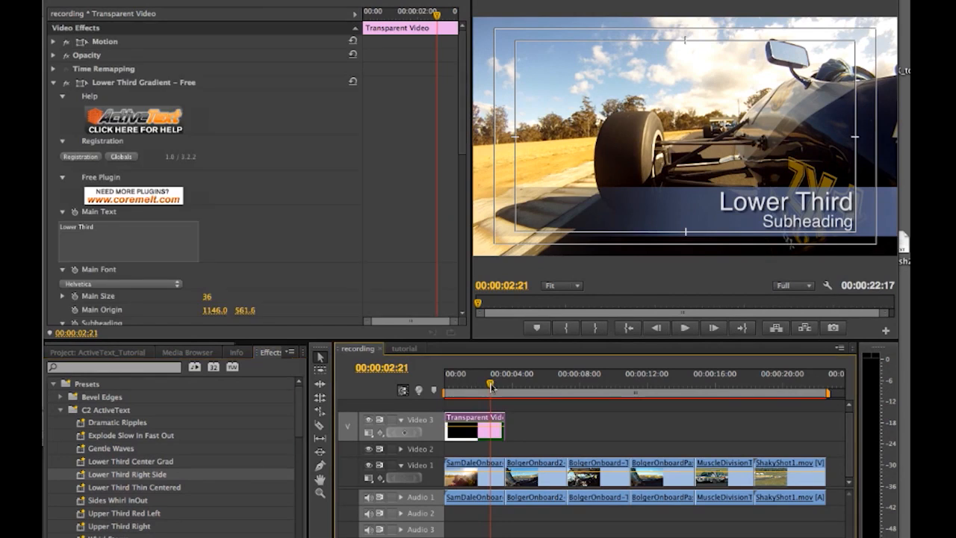
click(491, 385)
click(124, 84)
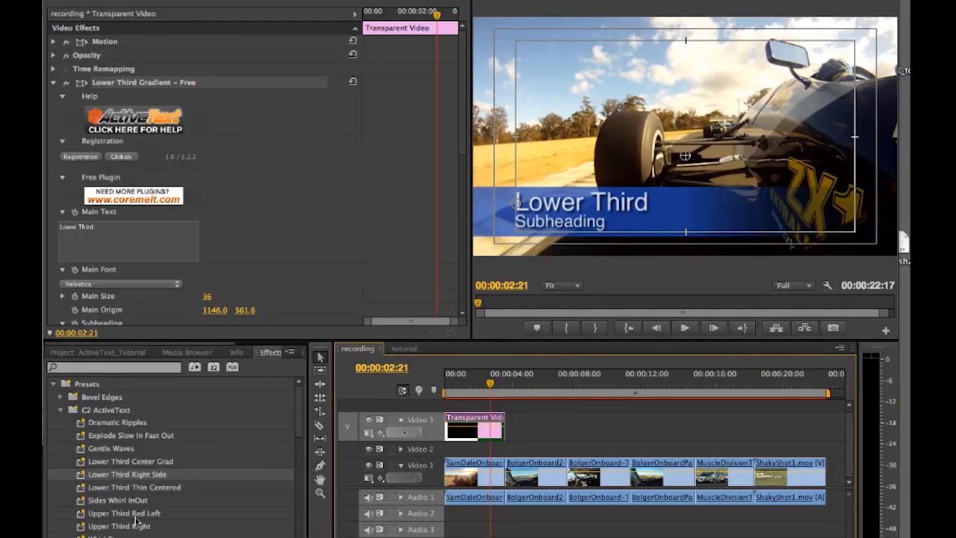
key(Delete)
Apply the Upper Third Red Left preset to the transparent video clip and replace its main text with the driver's name
drag(128, 517, 459, 430)
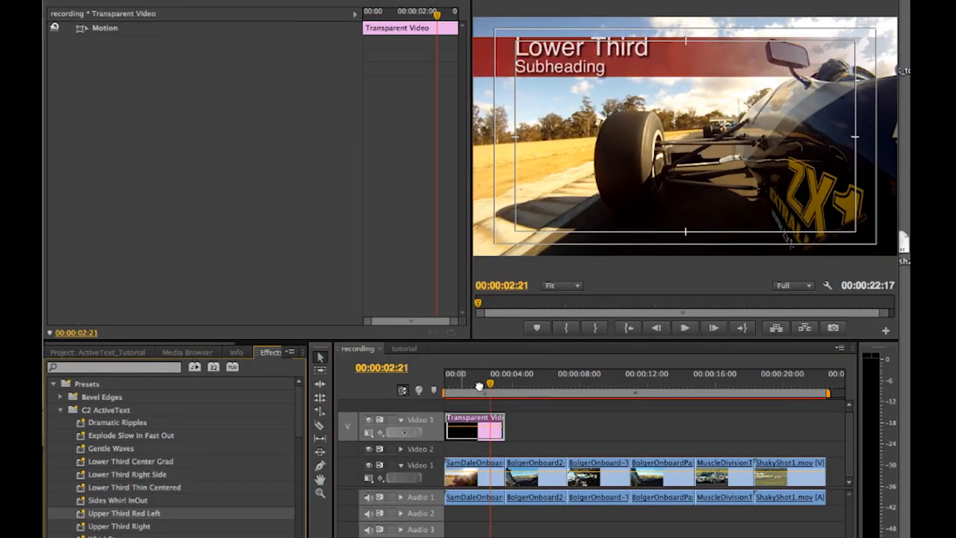
click(479, 386)
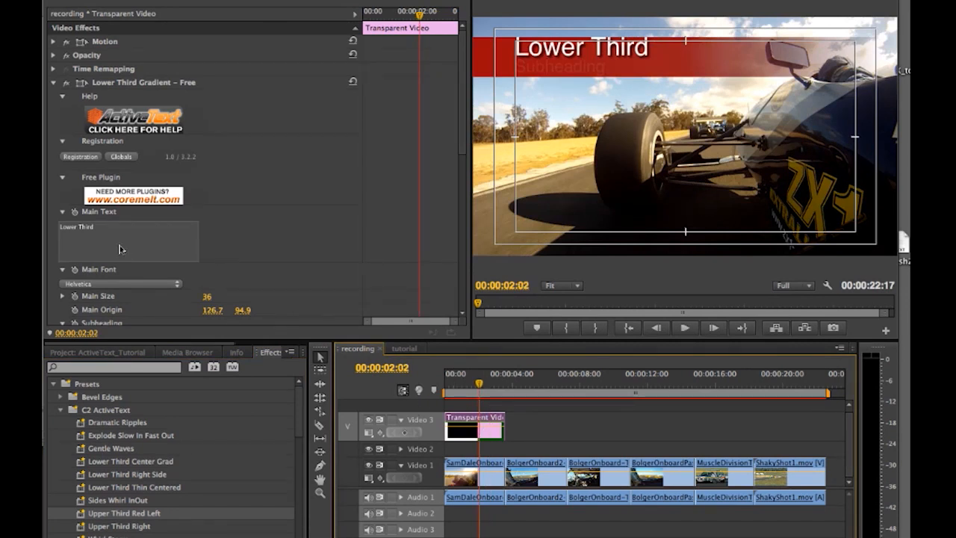
click(120, 248)
drag(570, 140, 511, 121)
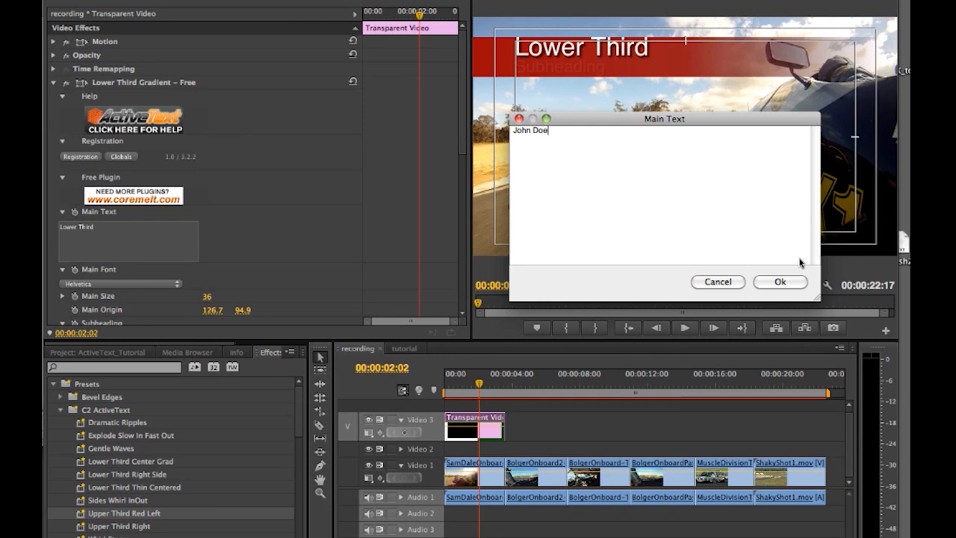
click(780, 283)
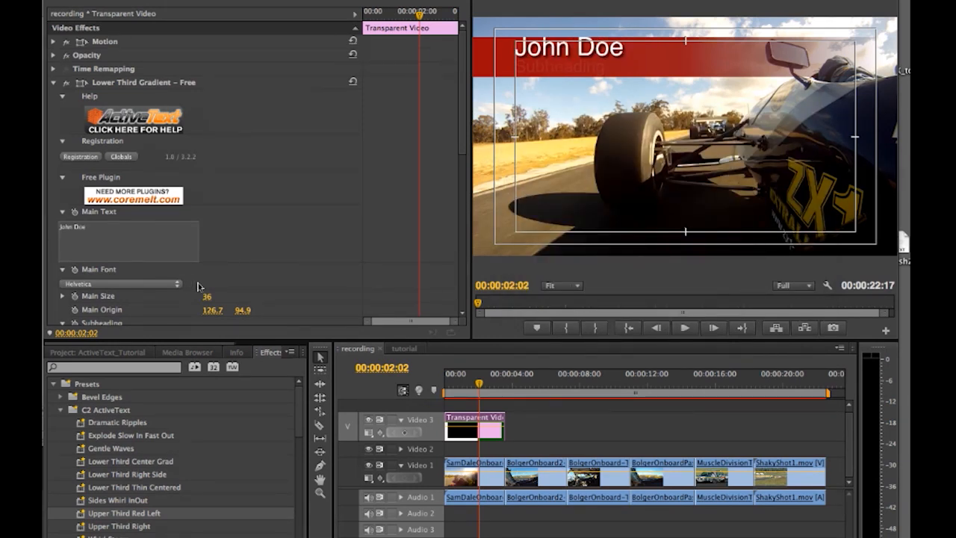
Set the title's subheading text to "Car 25"
scroll(459, 187, down, 5)
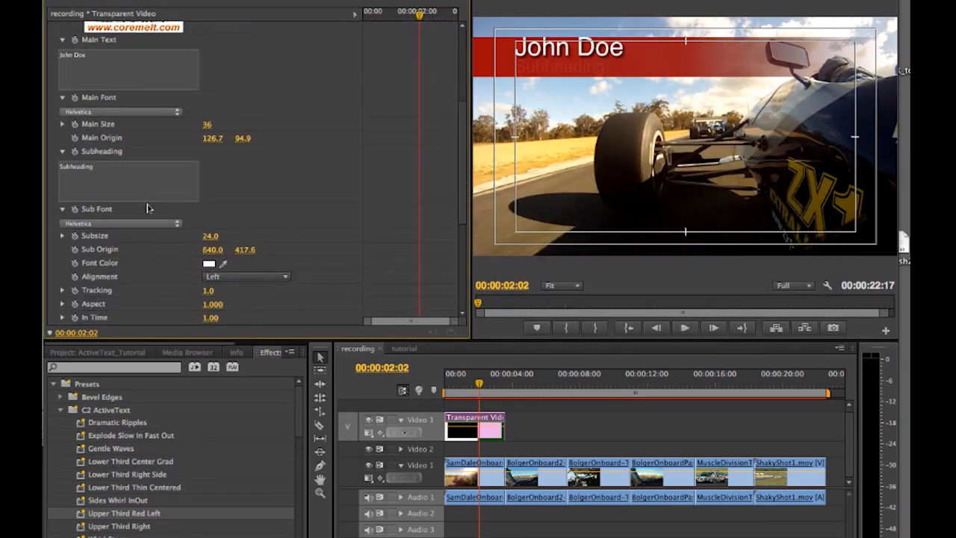
click(104, 174)
key(super+a)
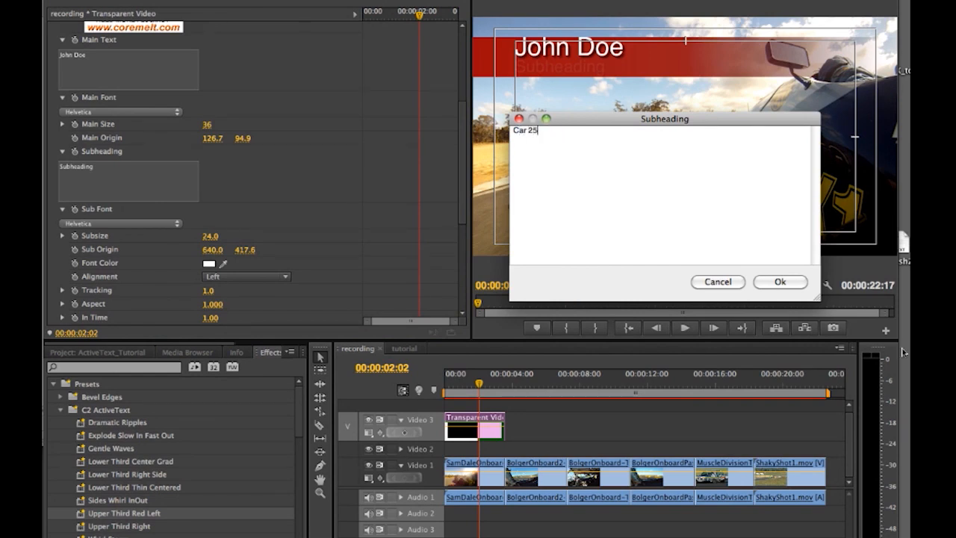
click(791, 282)
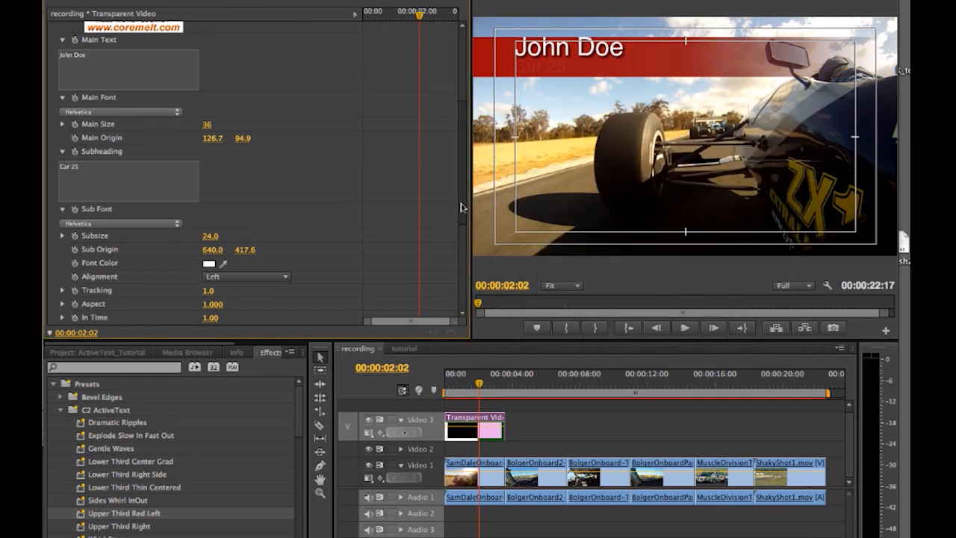
Set the title's Delay to 0.50 and play the sequence from the beginning
scroll(461, 224, down, 2)
scroll(461, 224, down, 3)
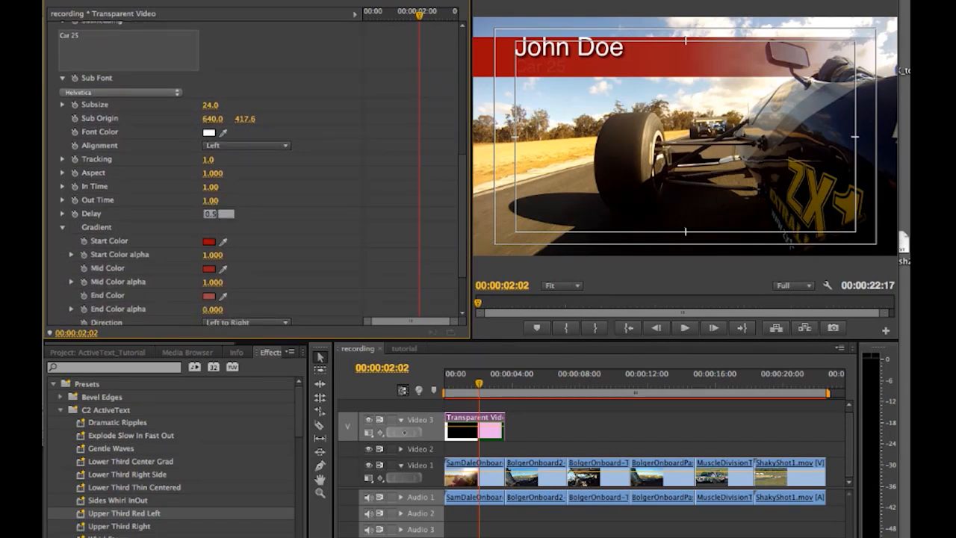
key(Return)
key(Home)
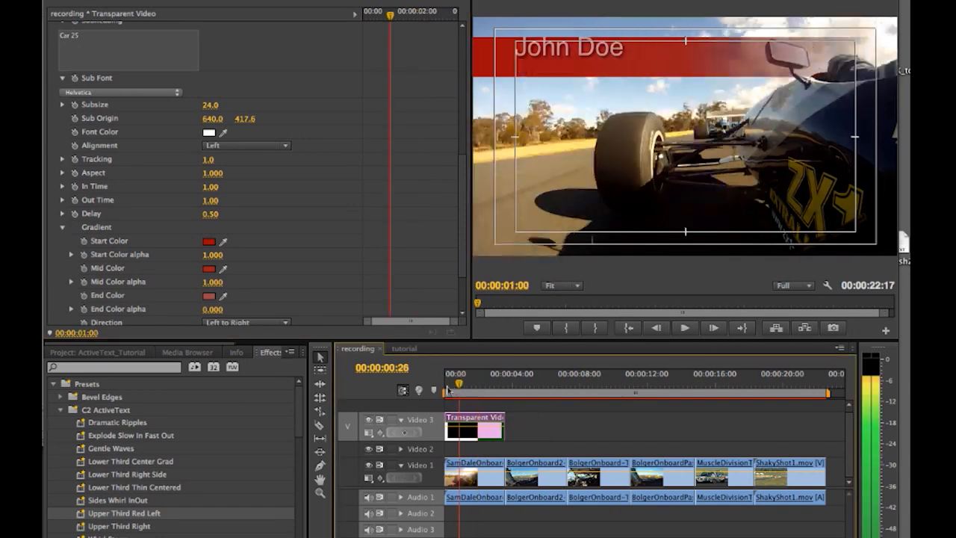
key(space)
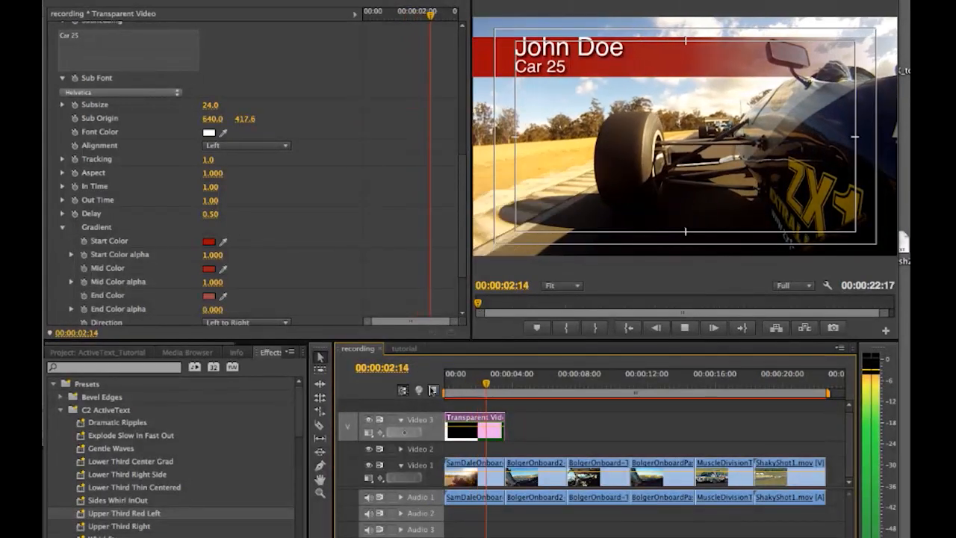
Stop the recording sequence's playback and play the tutorial sequence from its beginning
key(space)
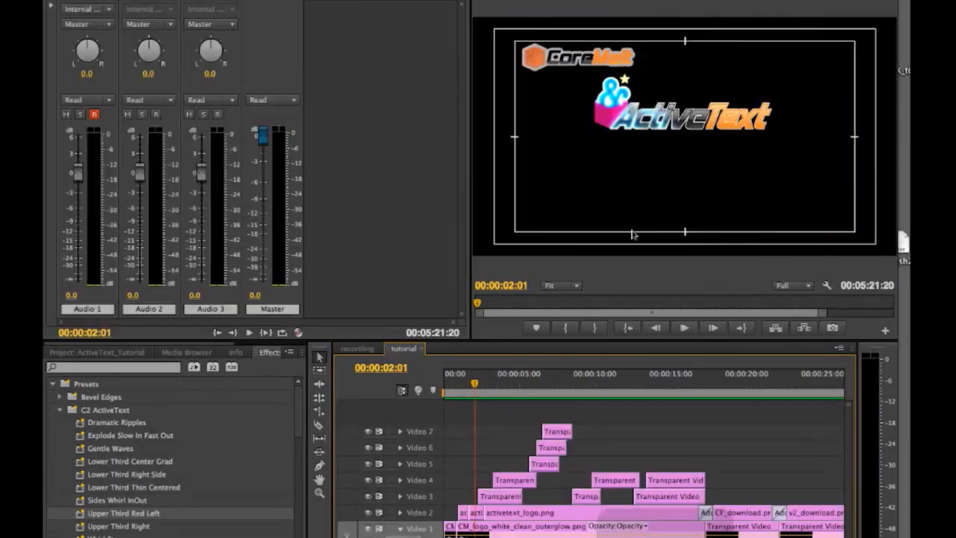
click(469, 386)
drag(468, 387, 442, 387)
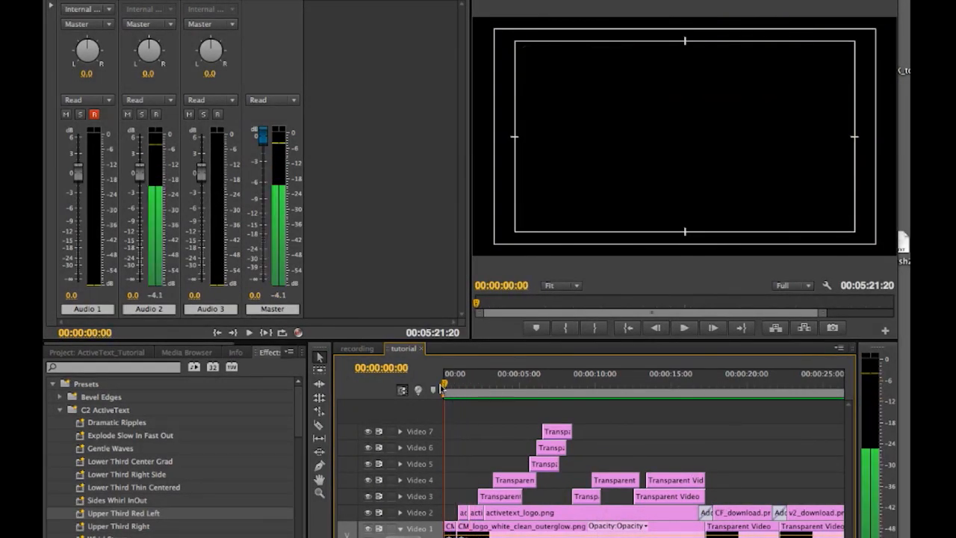
key(space)
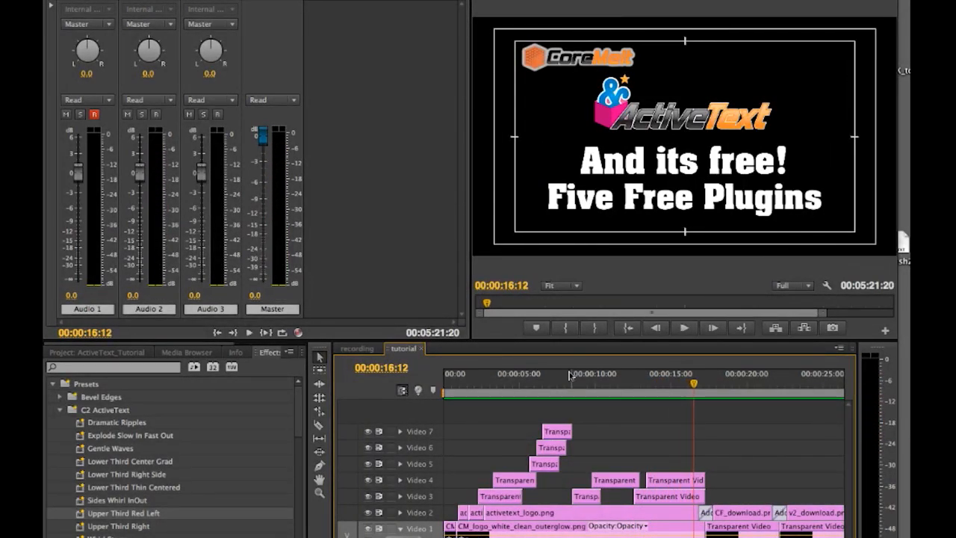
Examine the Liquid Text settings of the "And After Effects" title on Video 7 at 00:00:06:22, down to Soften Liquid
click(547, 380)
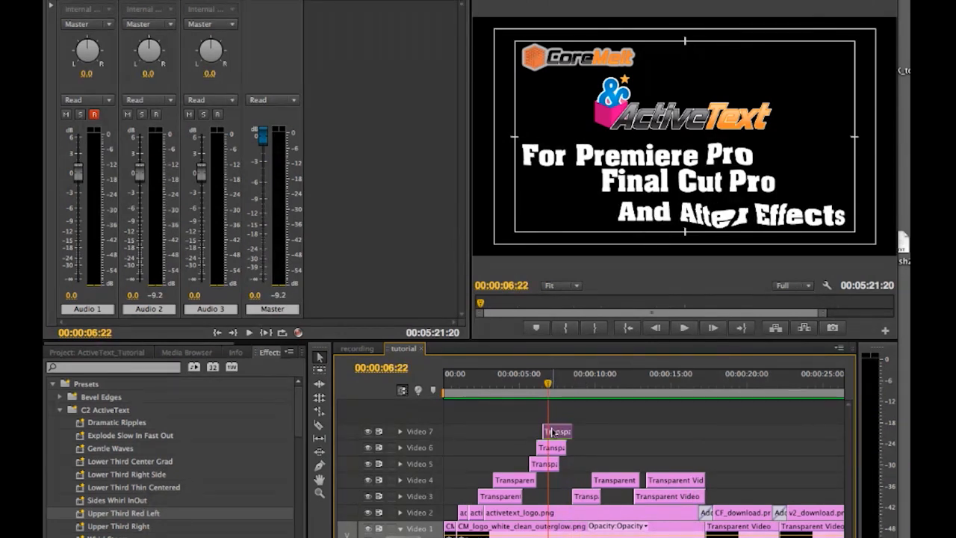
double_click(552, 431)
click(292, 4)
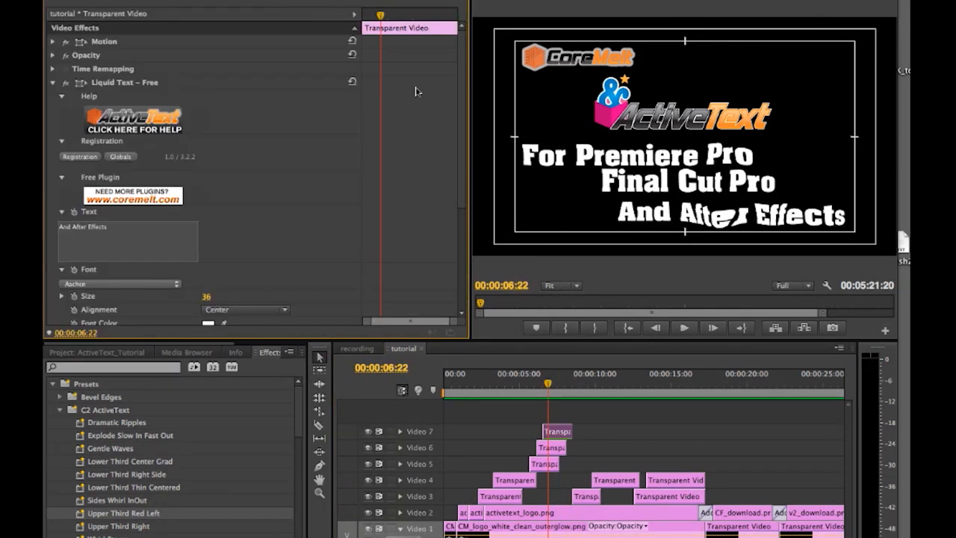
drag(459, 124, 457, 230)
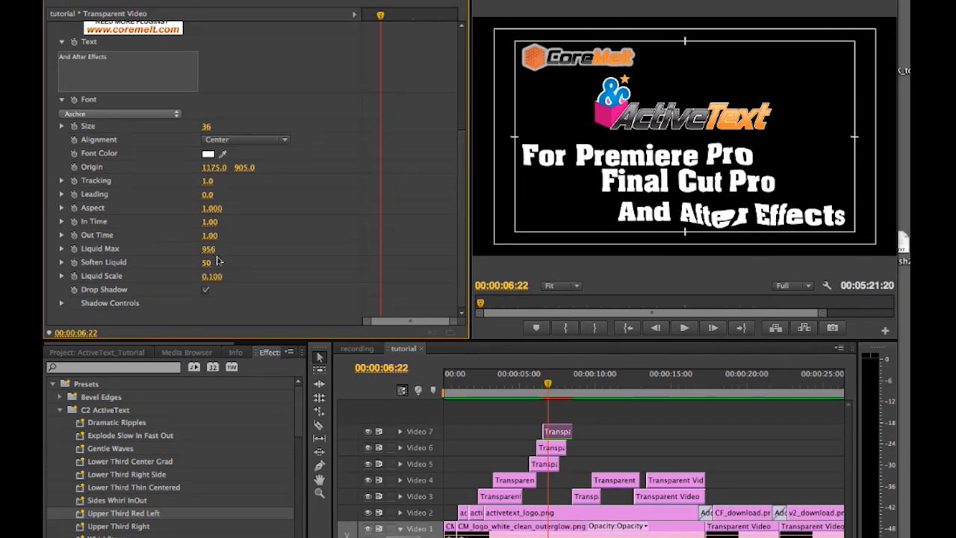
drag(207, 265, 207, 265)
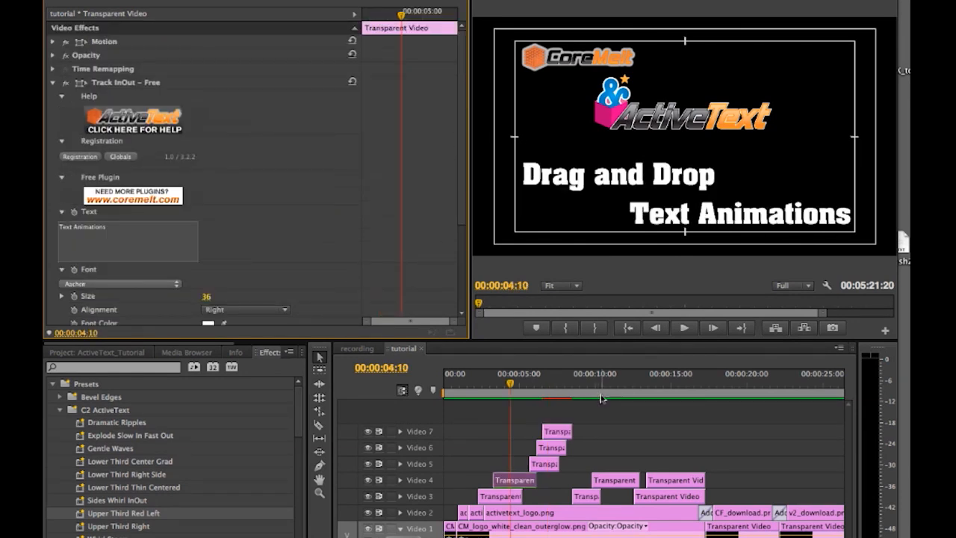
Show the Lower Third Gradient settings of the "Like Lower Thirds" title on Video 4 at 00:00:10:19
click(606, 384)
double_click(612, 481)
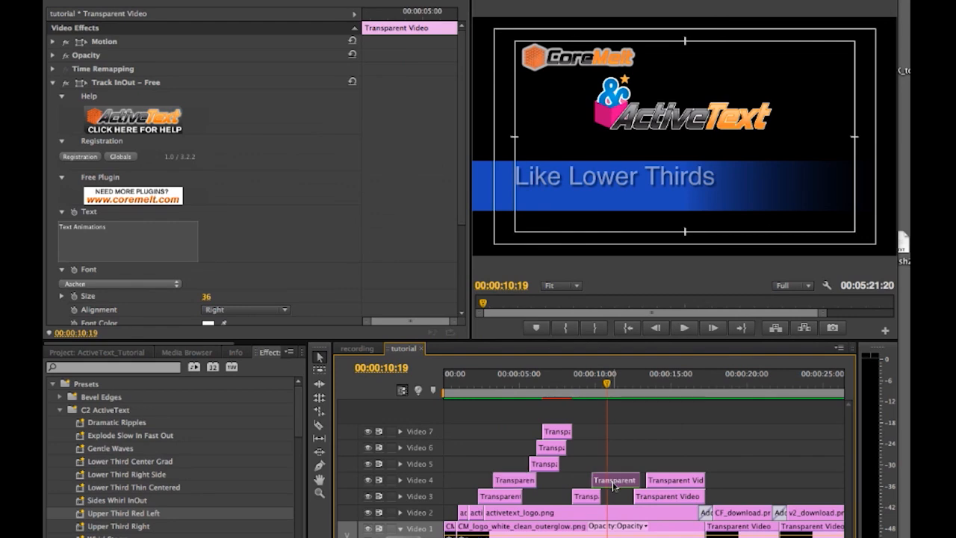
key(shift+5)
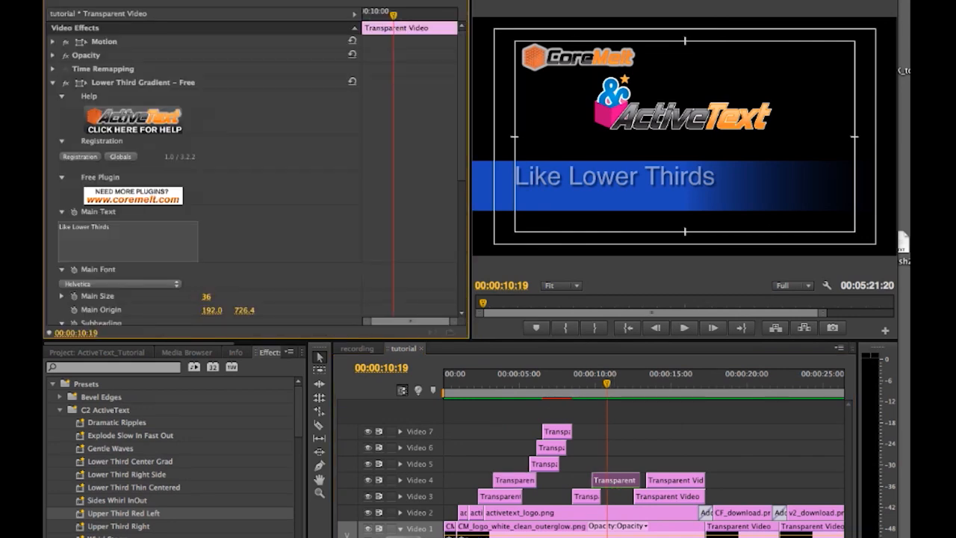
Open the ActiveText help manual from the effect, zoom it out and browse through to the individual plugin descriptions
click(152, 119)
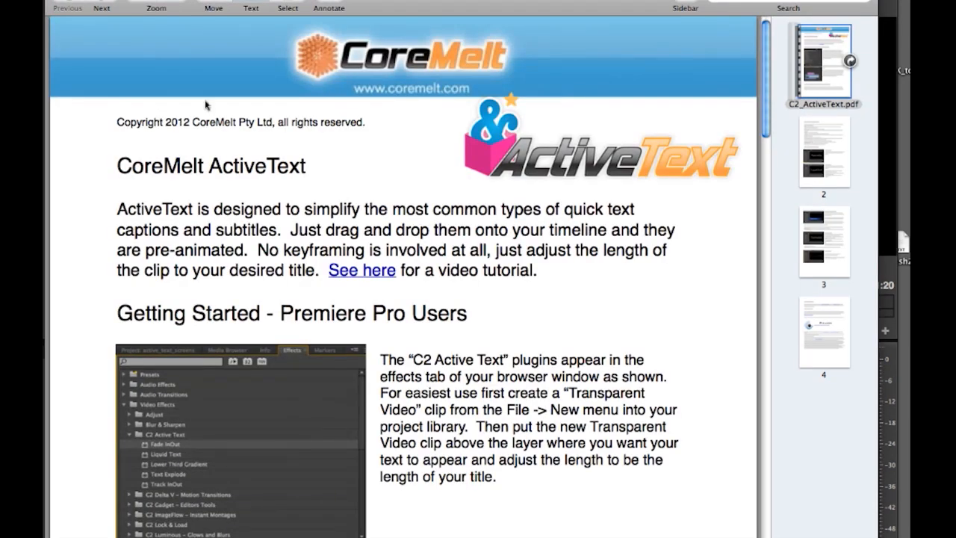
click(139, 2)
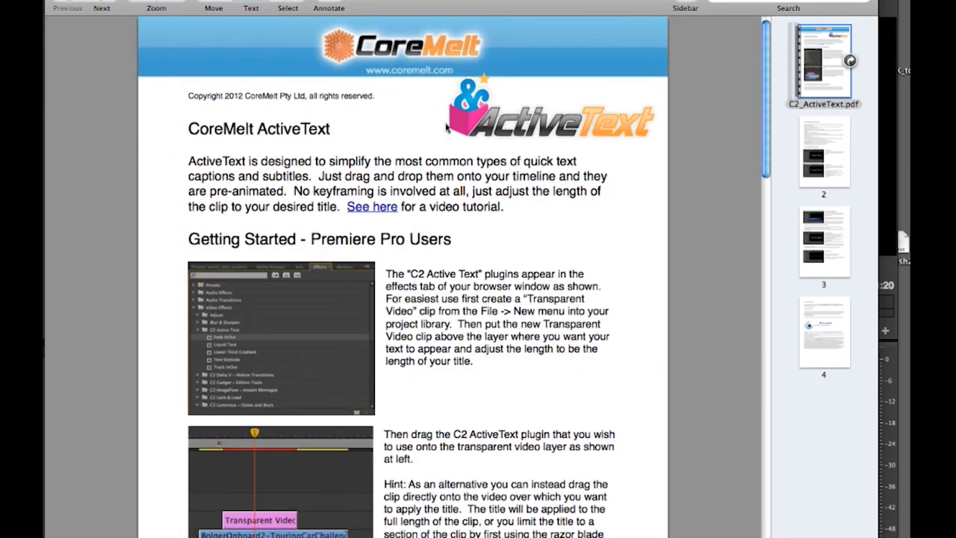
drag(759, 121, 779, 480)
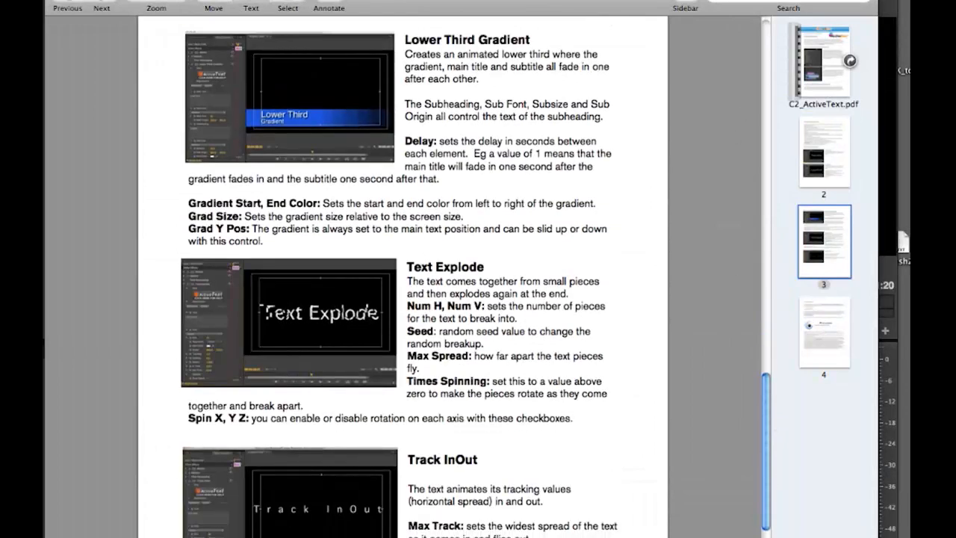
click(769, 1)
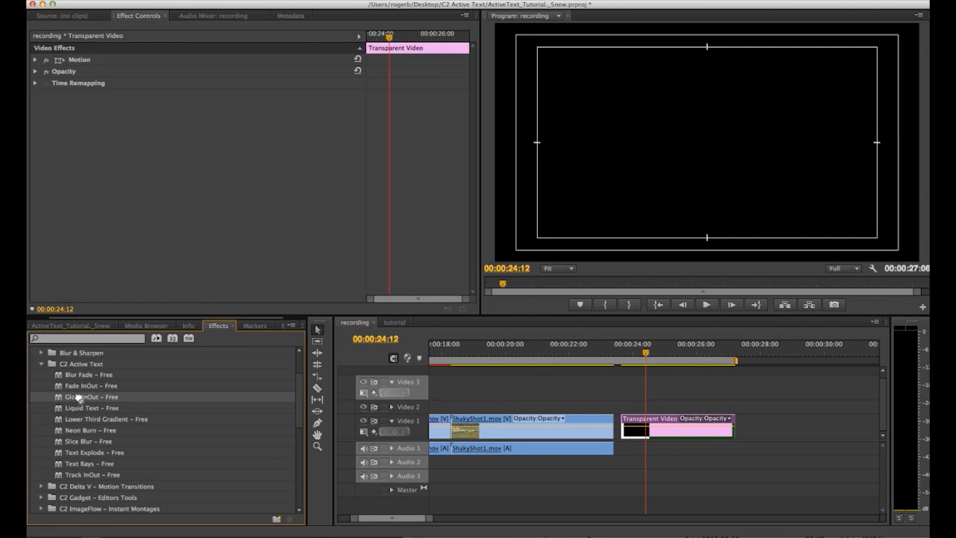
Apply the Glow InOut - Free effect to the transparent video clip and preview its title at 00:00:24:09
drag(79, 398, 631, 427)
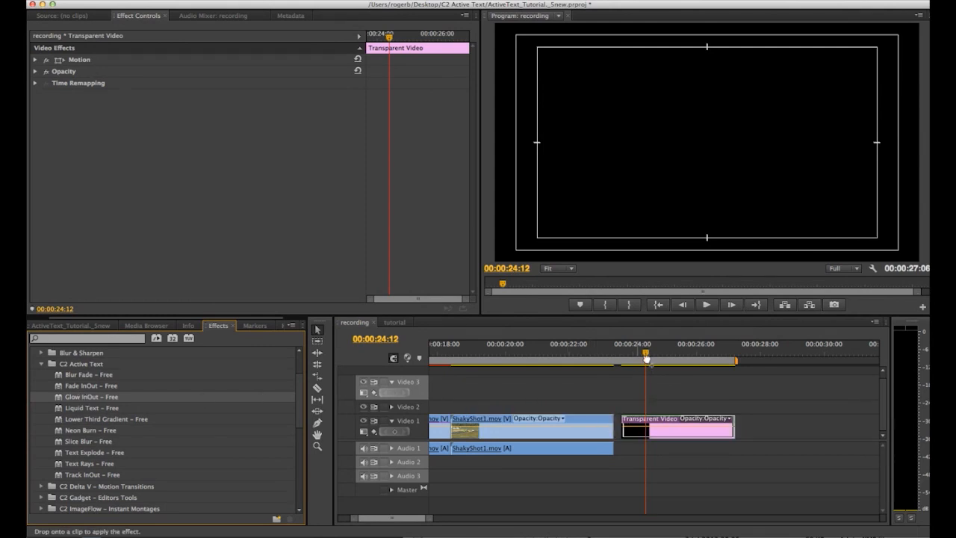
drag(637, 354, 642, 354)
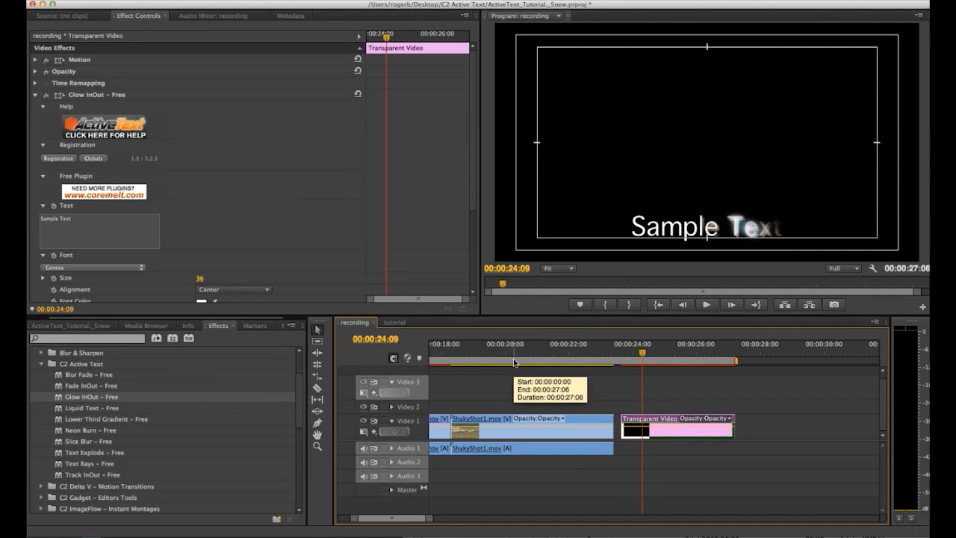
Split the ShakyShot1.mov clip at 00:00:21:20 with the Razor tool and return to the Selection tool
click(316, 389)
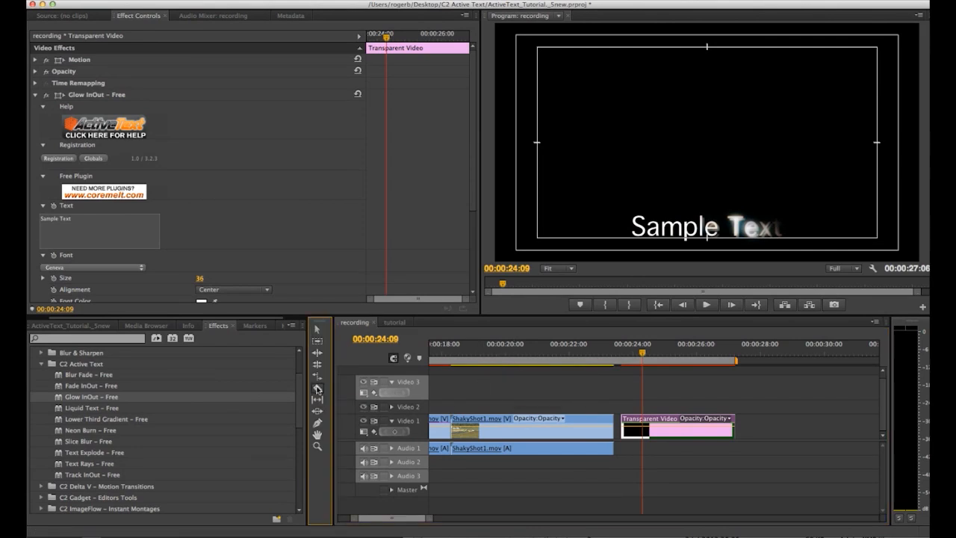
click(558, 430)
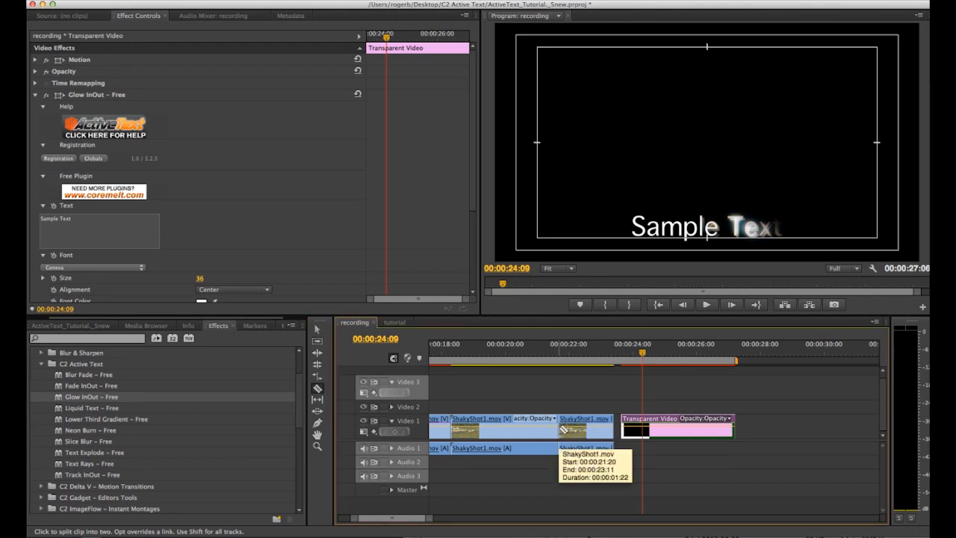
click(317, 331)
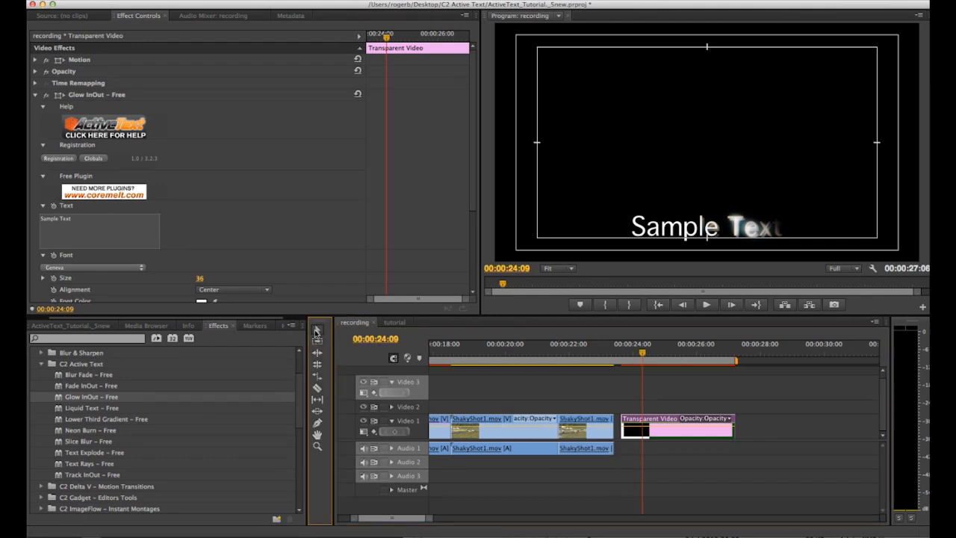
Apply Glow InOut - Free directly to the first part of the split ShakyShot1.mov clip and preview the text near 00:00:19:00
drag(87, 398, 475, 431)
click(471, 352)
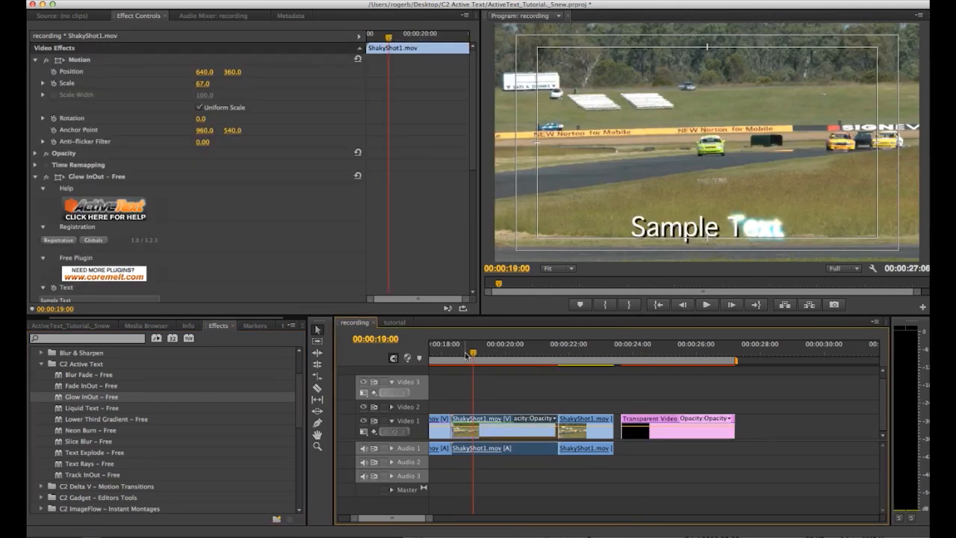
click(466, 354)
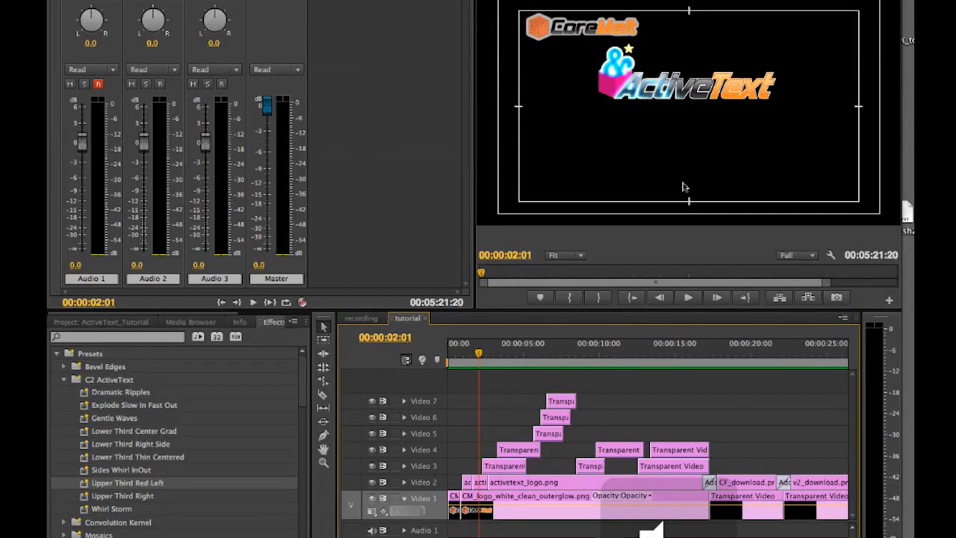
Replay the tutorial sequence from the start up to 00:00:16:12 and move the playhead to the stacked titles at 00:00:06:22
drag(479, 354, 445, 359)
key(space)
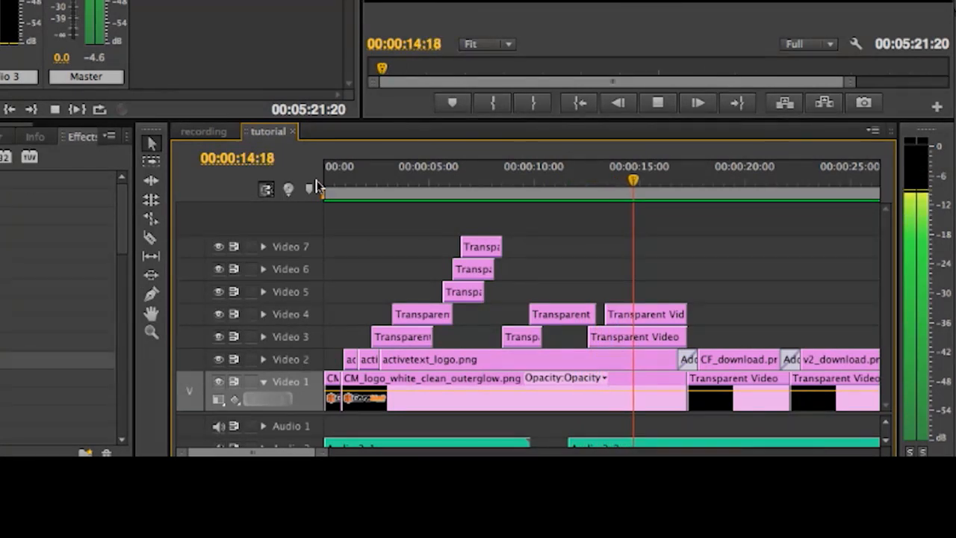
key(space)
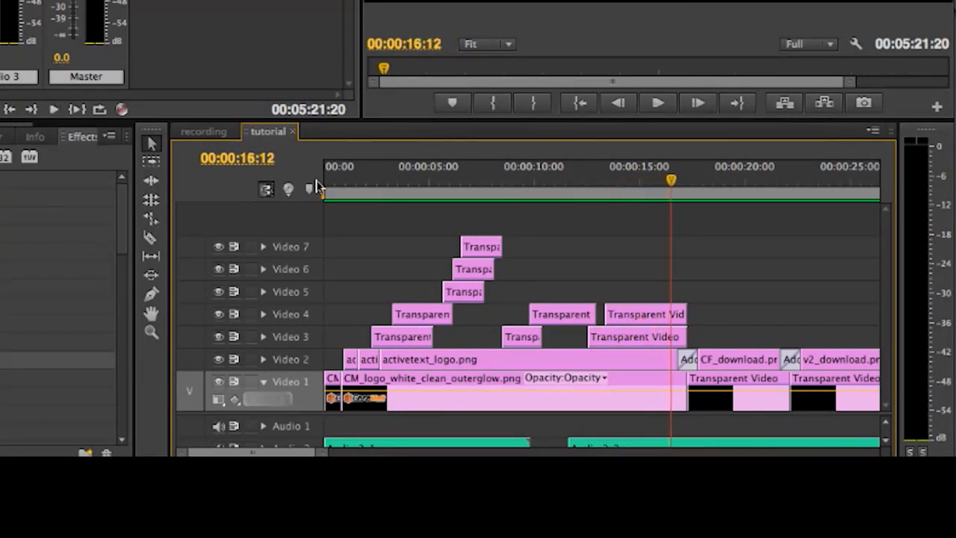
drag(513, 174, 468, 174)
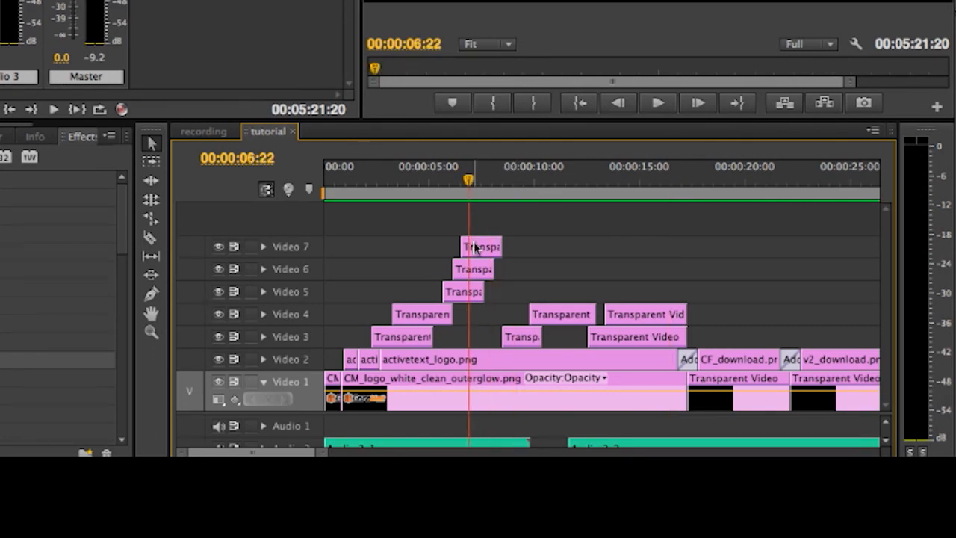